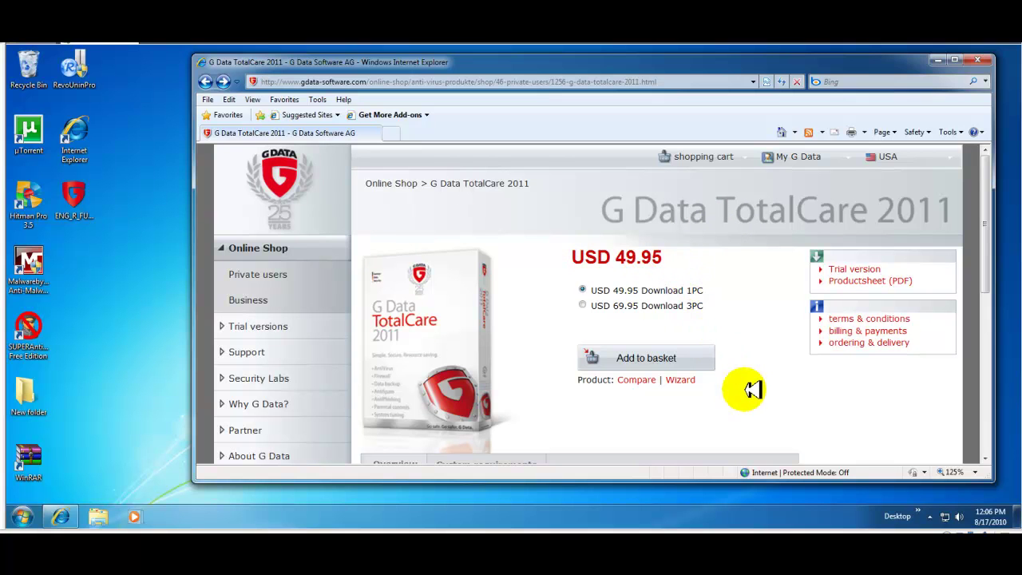
Examine the G Data TotalCare 2011 product page, including its price options and the feature overview
scroll(754, 388, "down", 2)
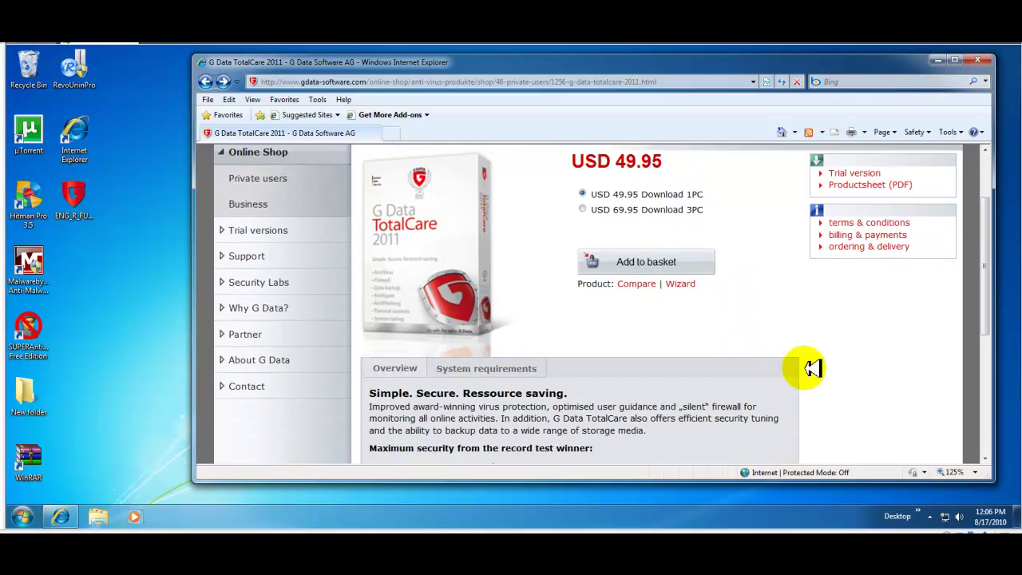
scroll(812, 368, "down", 3)
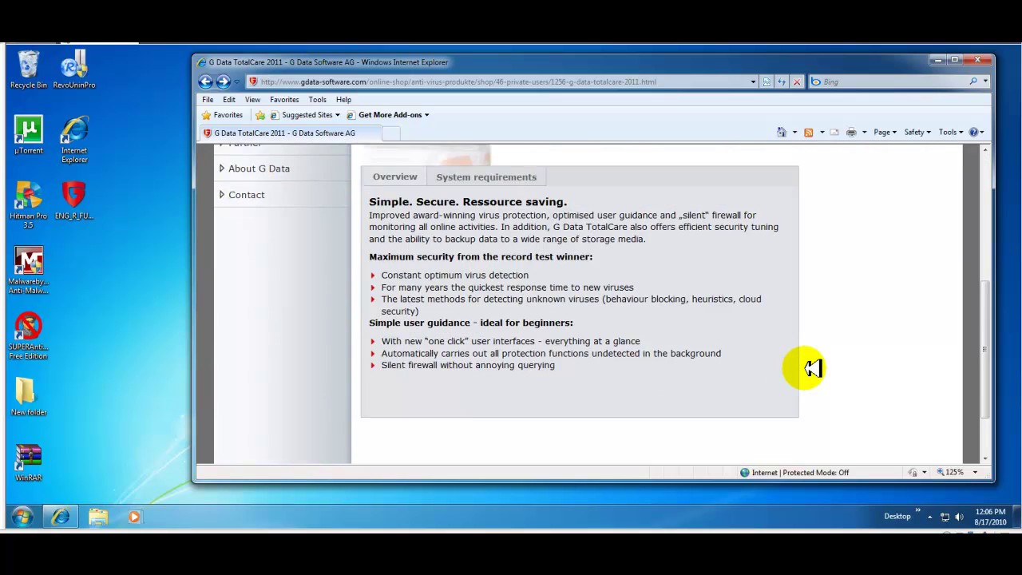
scroll(812, 368, "up", 1)
scroll(812, 368, "up", 1)
scroll(812, 368, "up", 2)
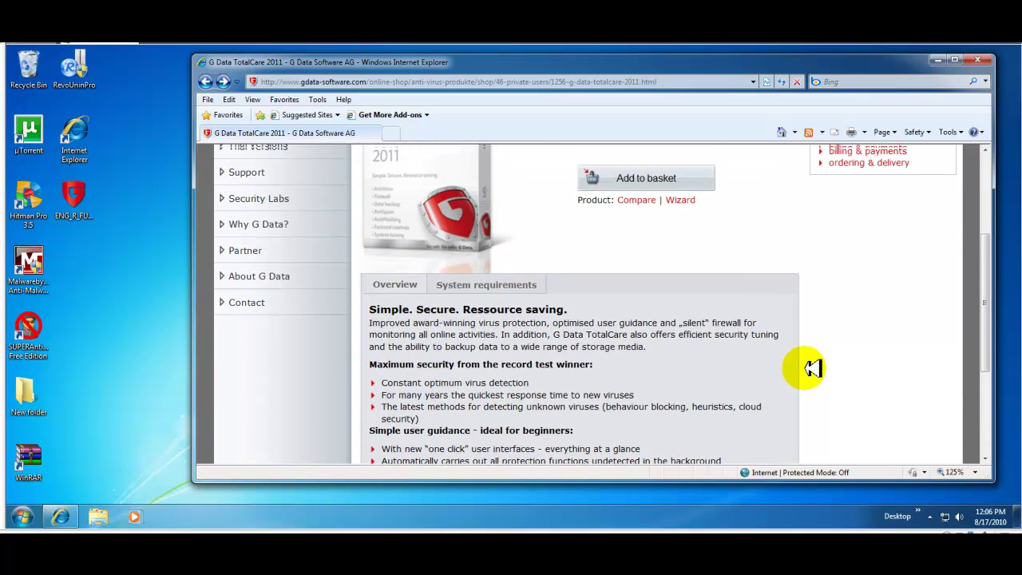
scroll(812, 368, "up", 1)
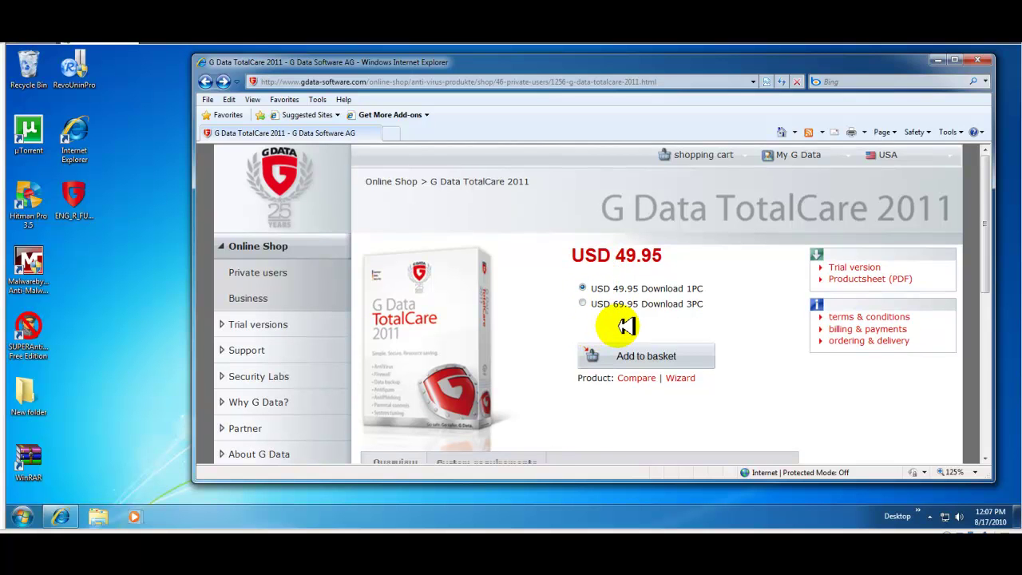
scroll(620, 324, "down", 5)
scroll(664, 311, "down", 1)
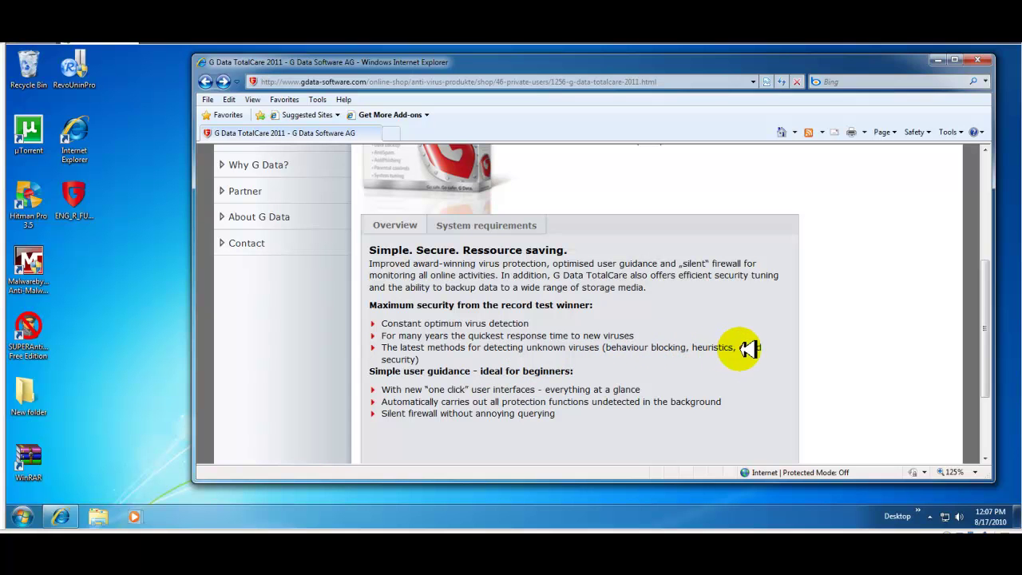
scroll(647, 366, "up", 5)
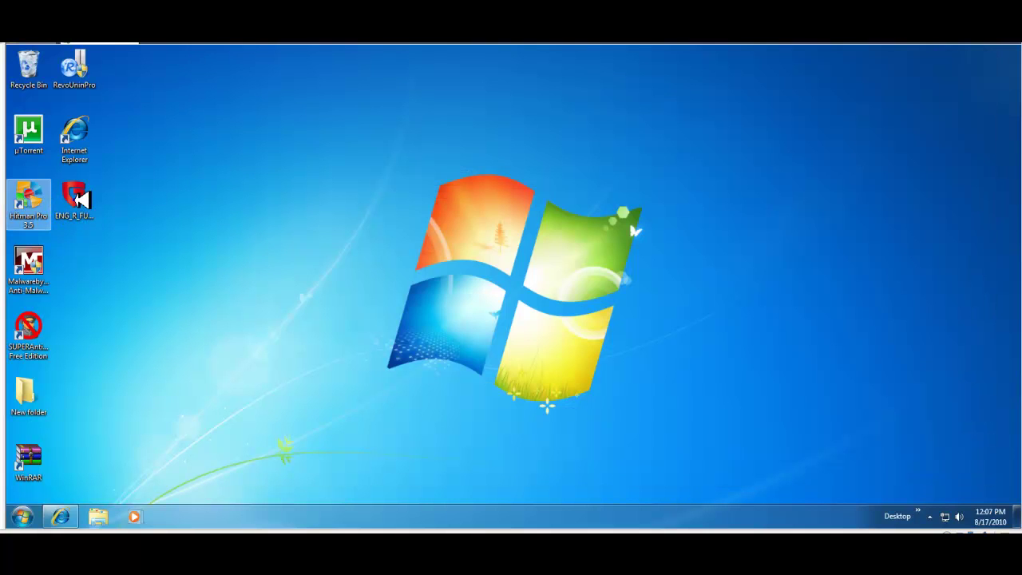
Check the general file properties of the ENG_R_FUL_TC installer on the desktop, including its size, and close them
left_click(74, 199)
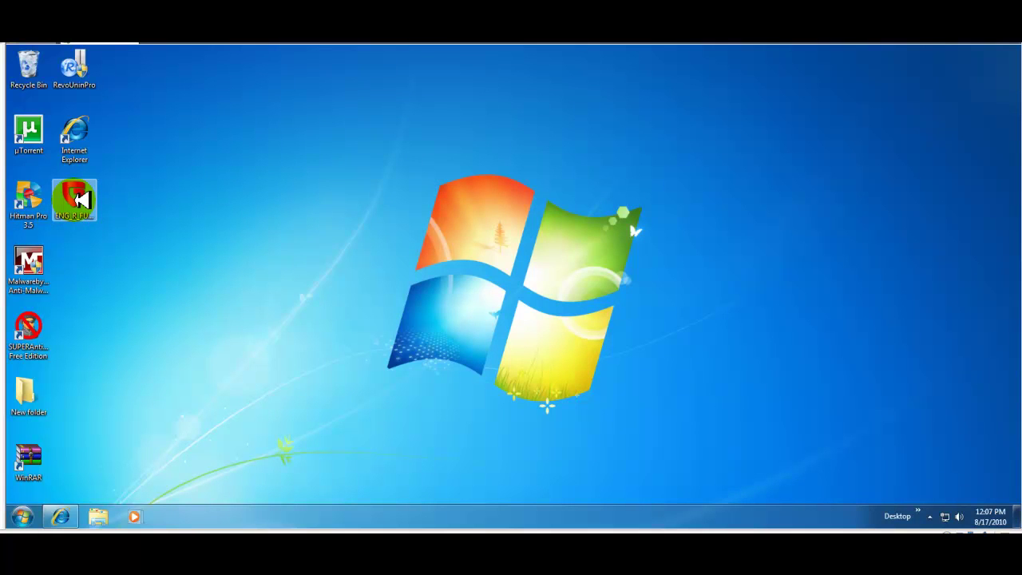
right_click(84, 203)
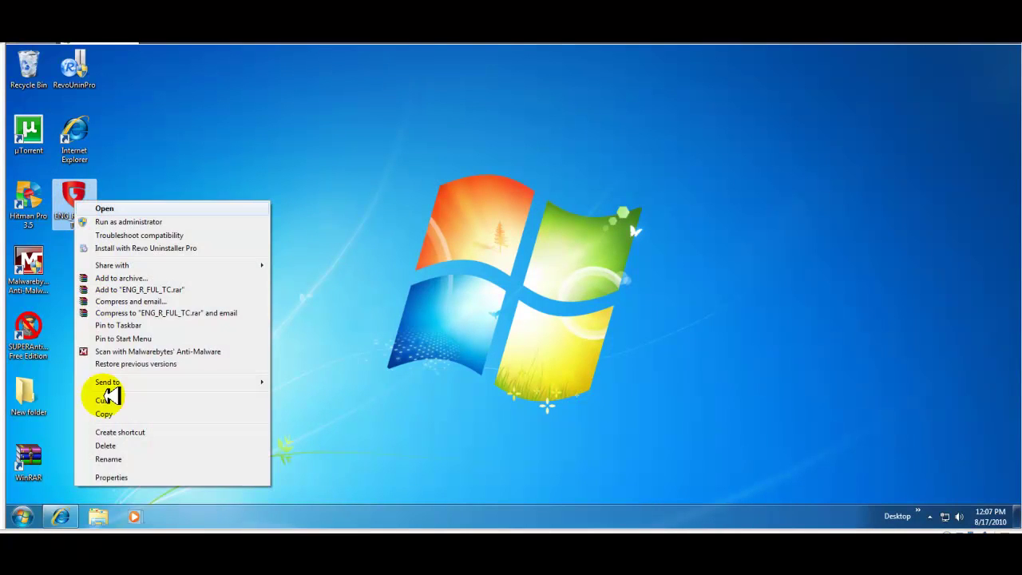
left_click(110, 478)
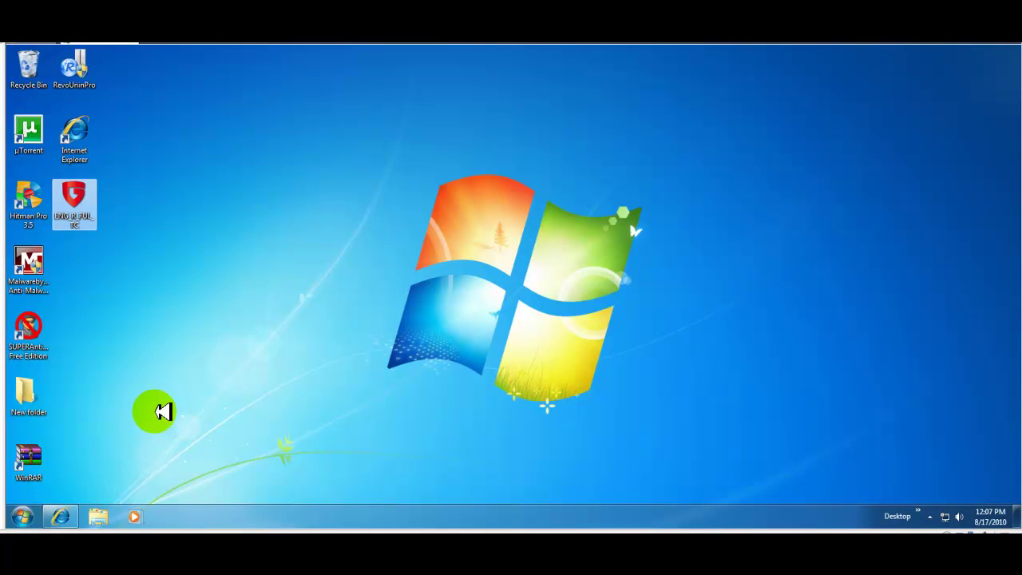
left_click(163, 411)
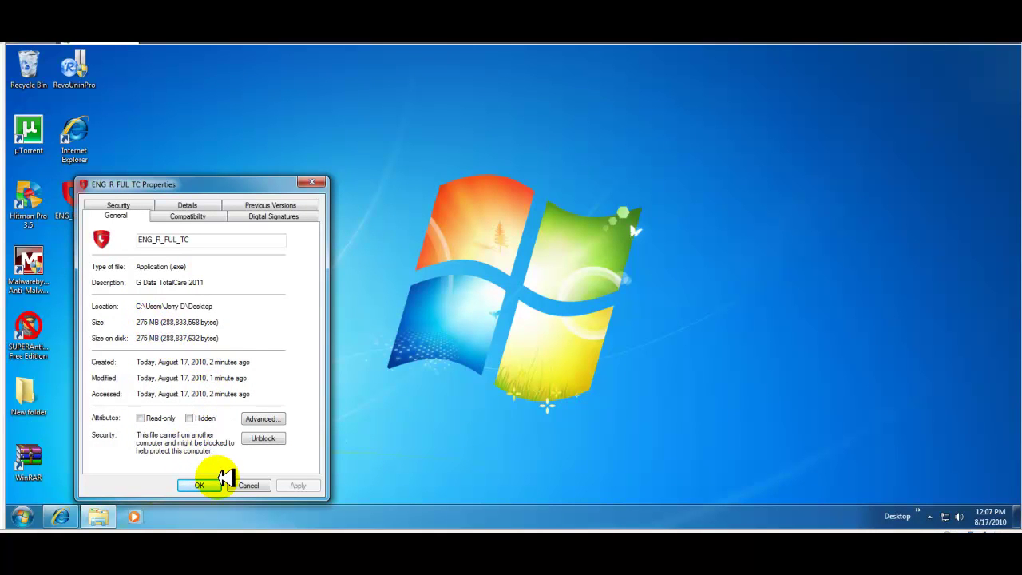
left_click(212, 482)
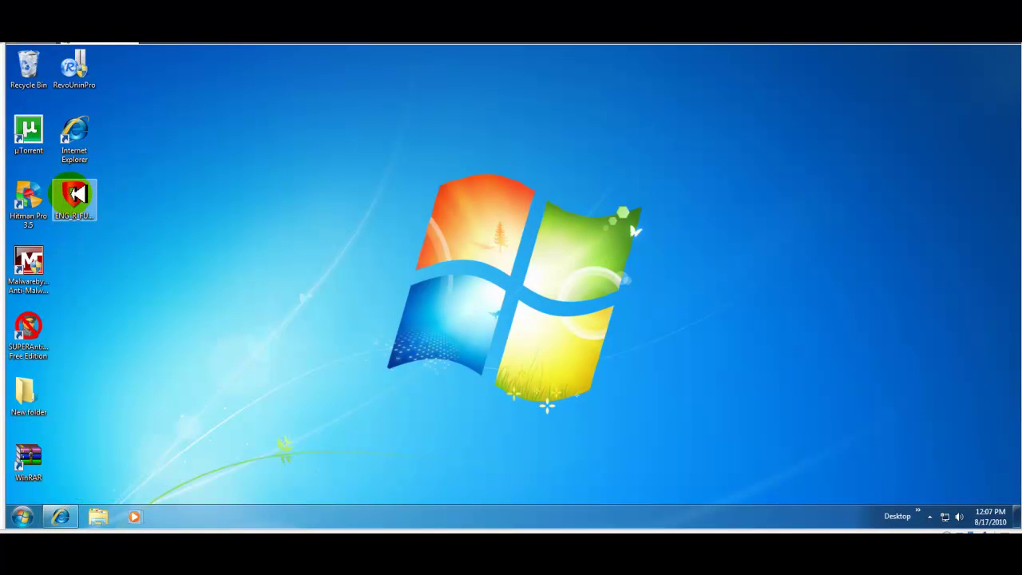
Run the ENG_R_FUL_TC installer from the desktop as administrator
right_click(76, 194)
left_click(137, 215)
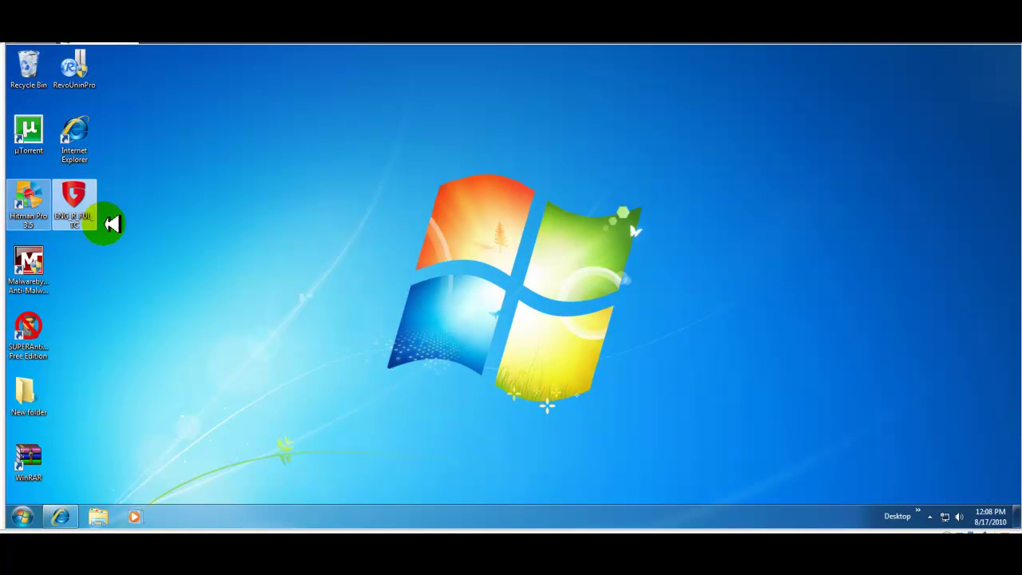
left_click(722, 335)
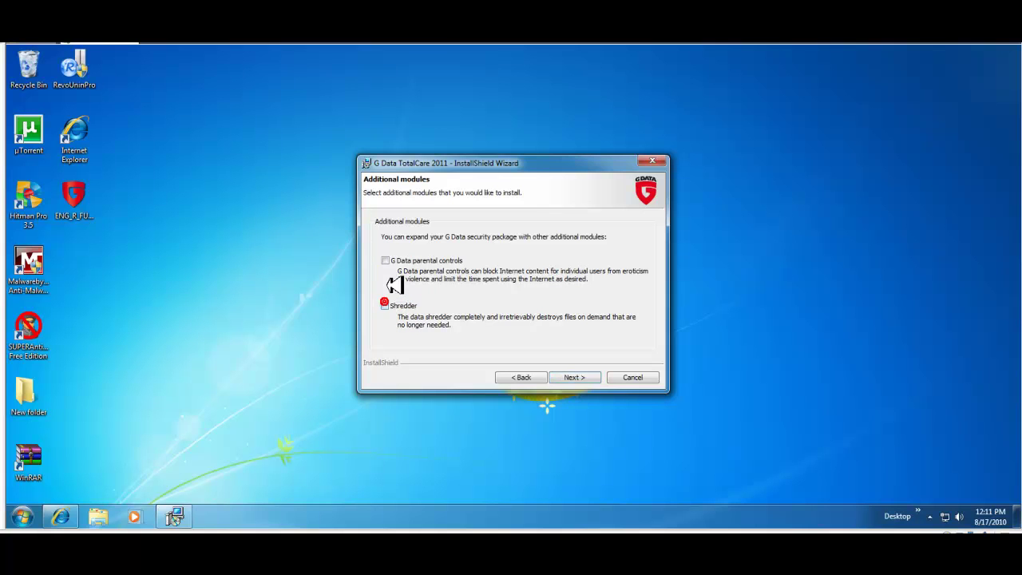
Include the G Data parental controls and Shredder modules in the installation and continue to the next wizard page
left_click(384, 304)
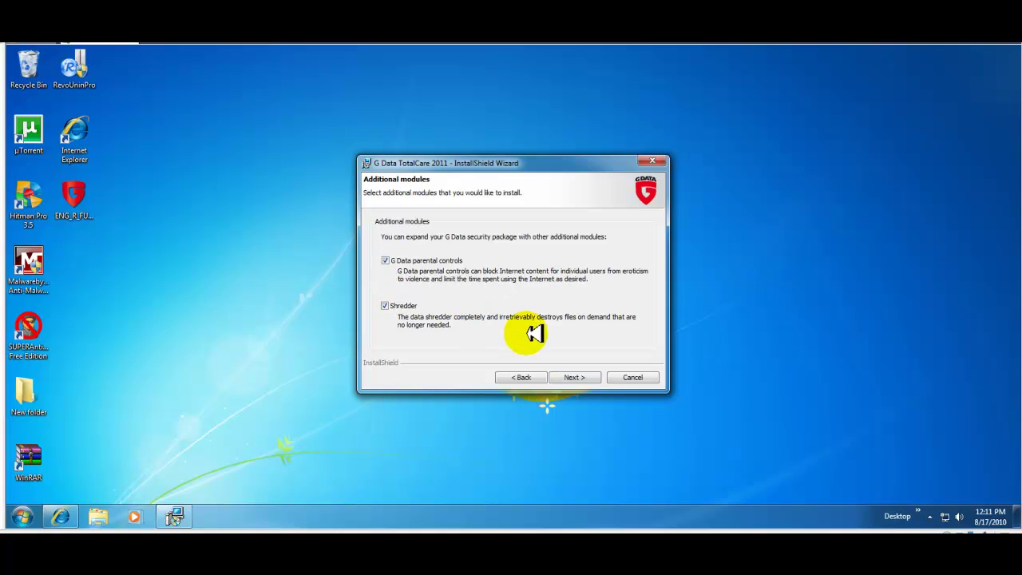
left_click(577, 376)
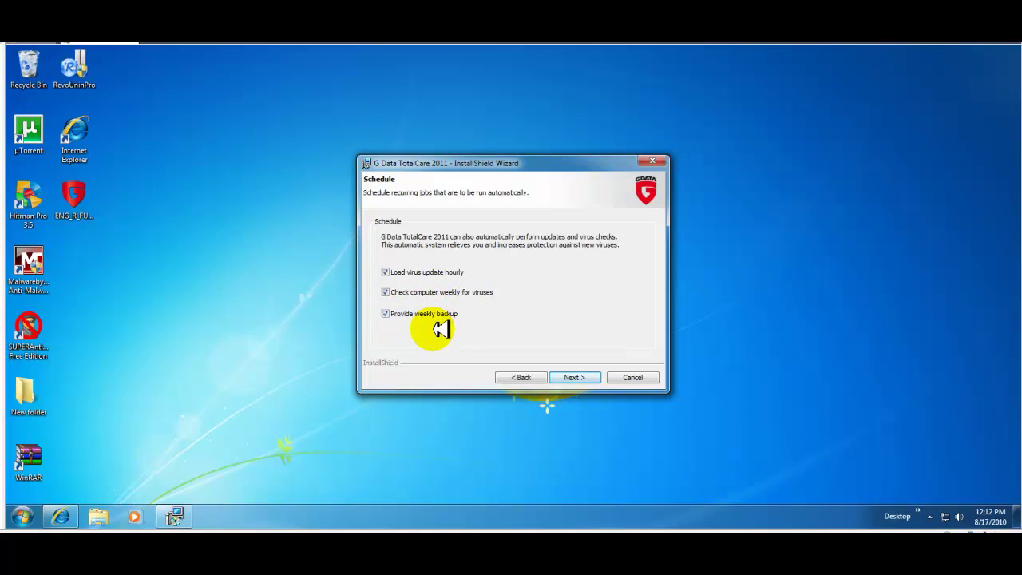
Turn off the weekly backup in the installation schedule and start the installation
left_click(388, 313)
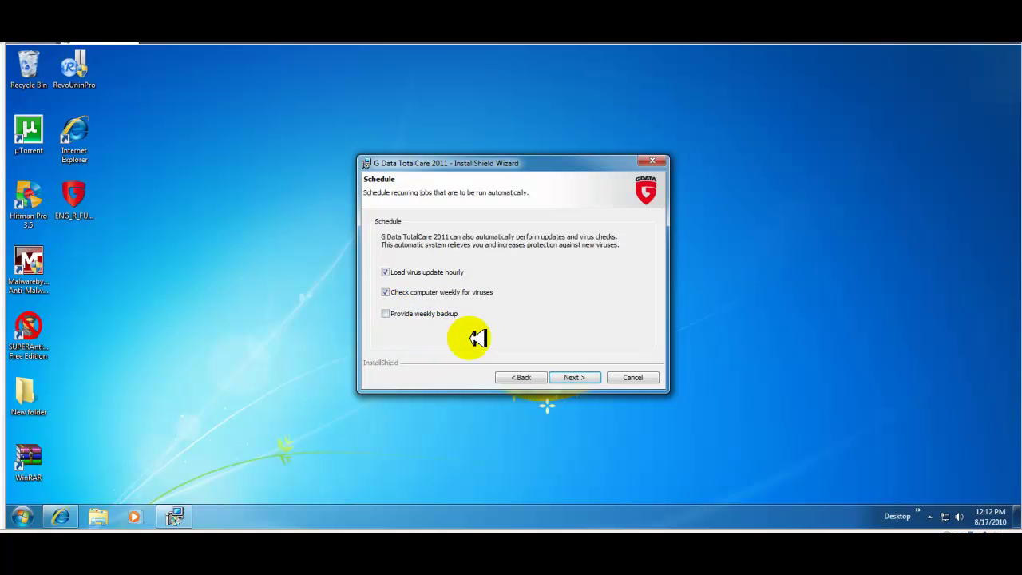
left_click(576, 377)
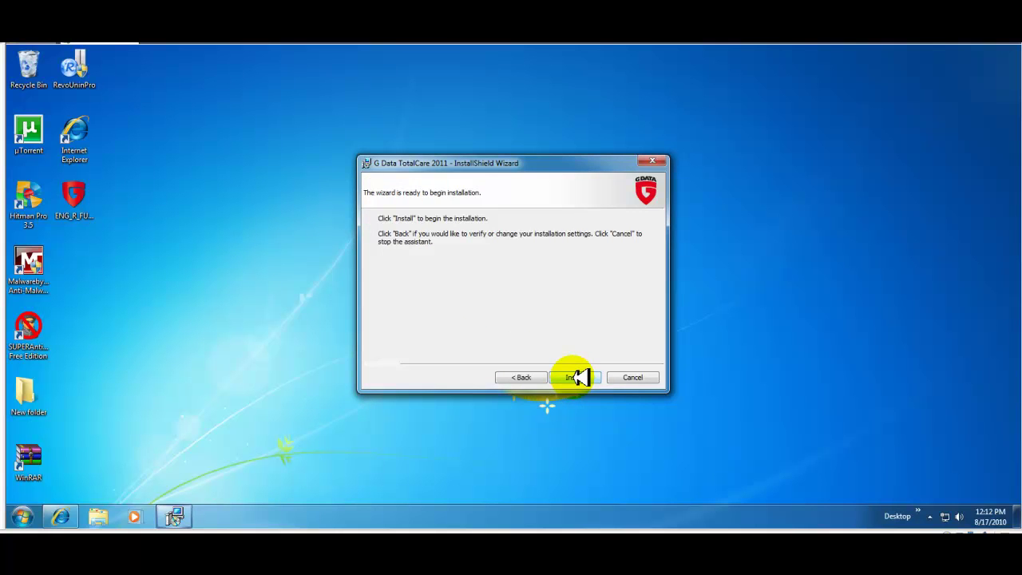
left_click(577, 377)
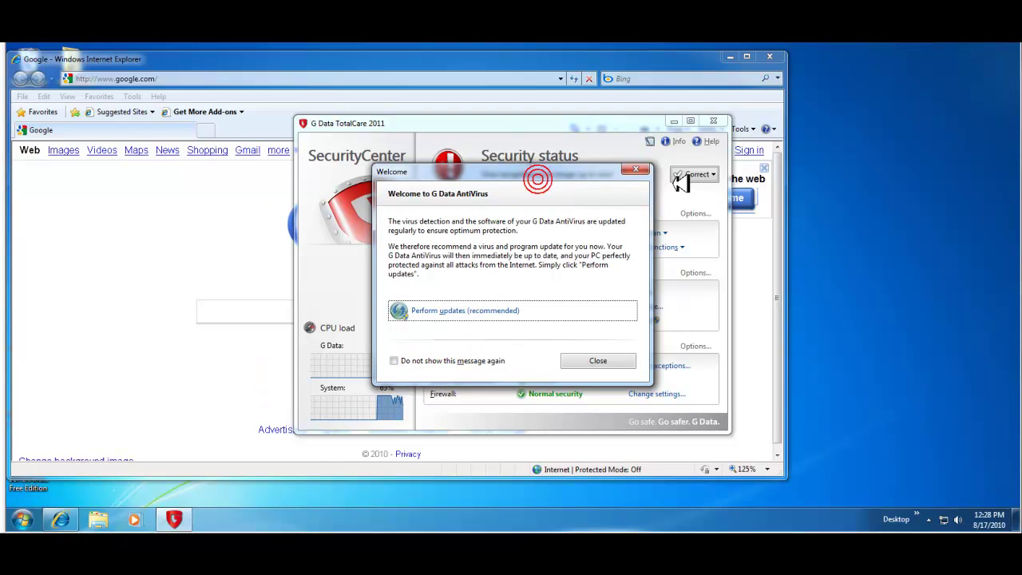
Move the welcome dialog off the SecurityCenter window and perform the recommended virus and program updates
left_click_drag(562, 171, 925, 211)
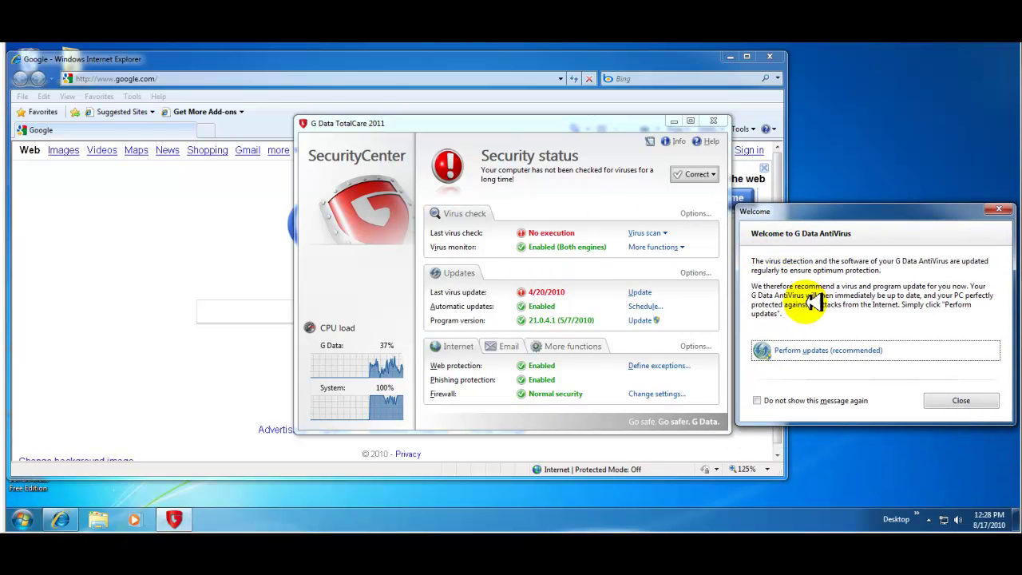
left_click(839, 351)
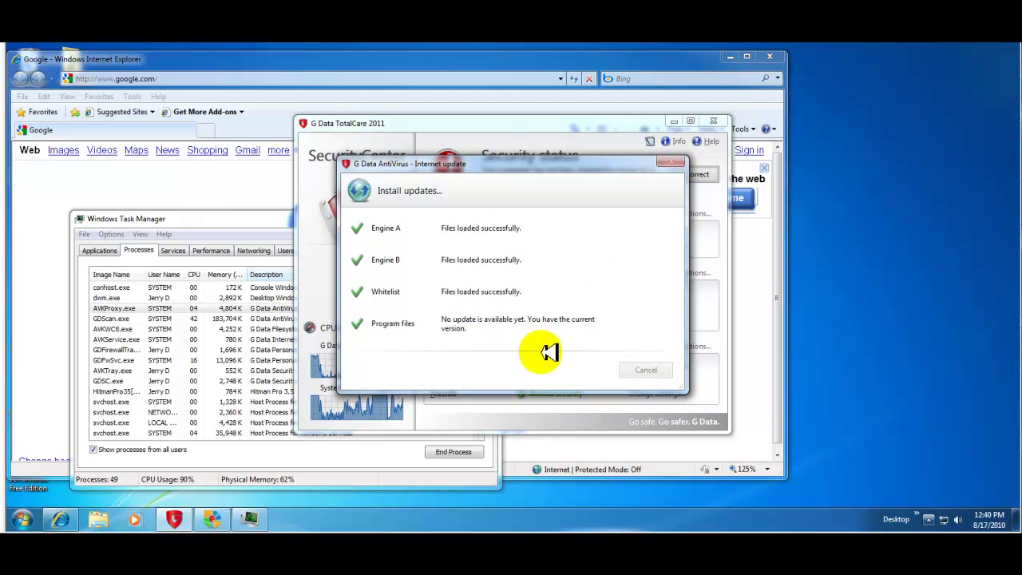
left_click(606, 328)
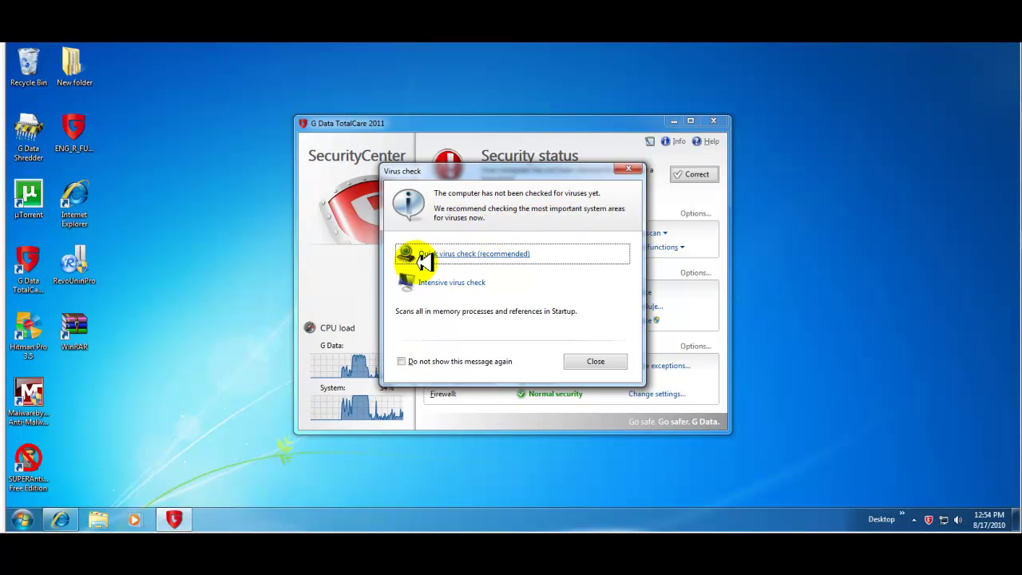
Start the recommended quick virus check
left_click(489, 254)
left_click(489, 254)
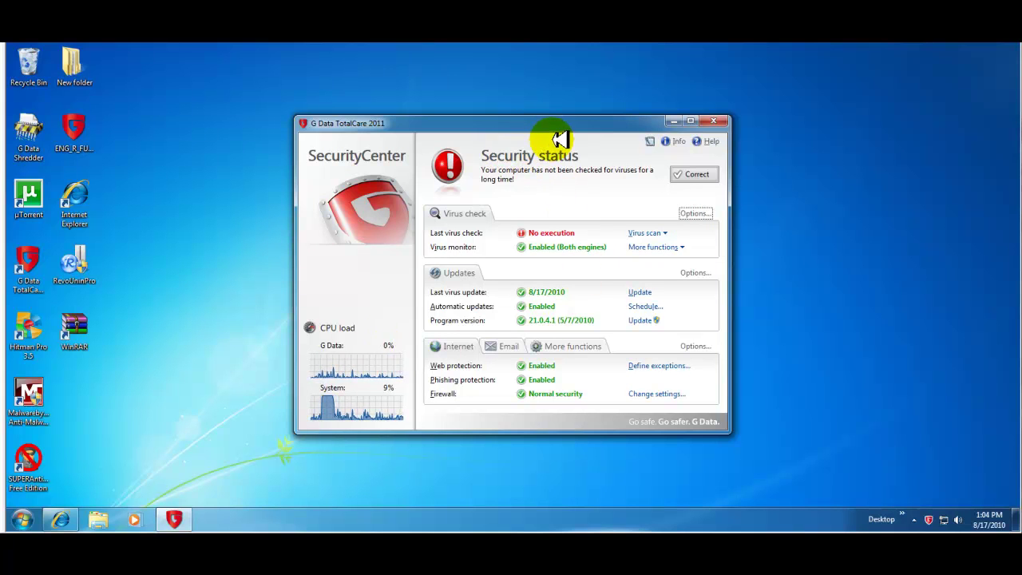
Examine the G Data processes and their memory use in Windows Task Manager, and close it
left_click_drag(563, 128, 482, 167)
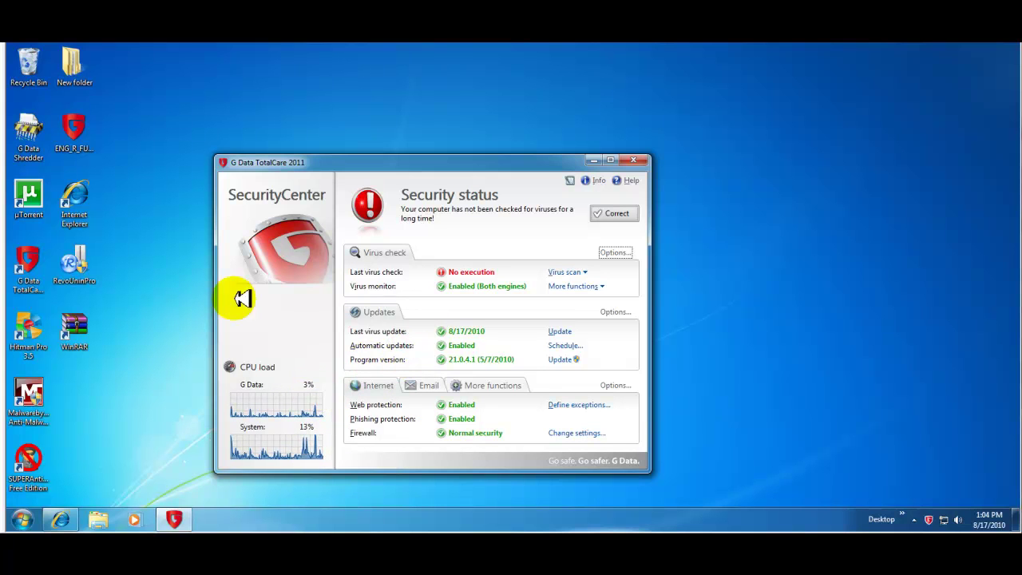
left_click(324, 510)
right_click(323, 509)
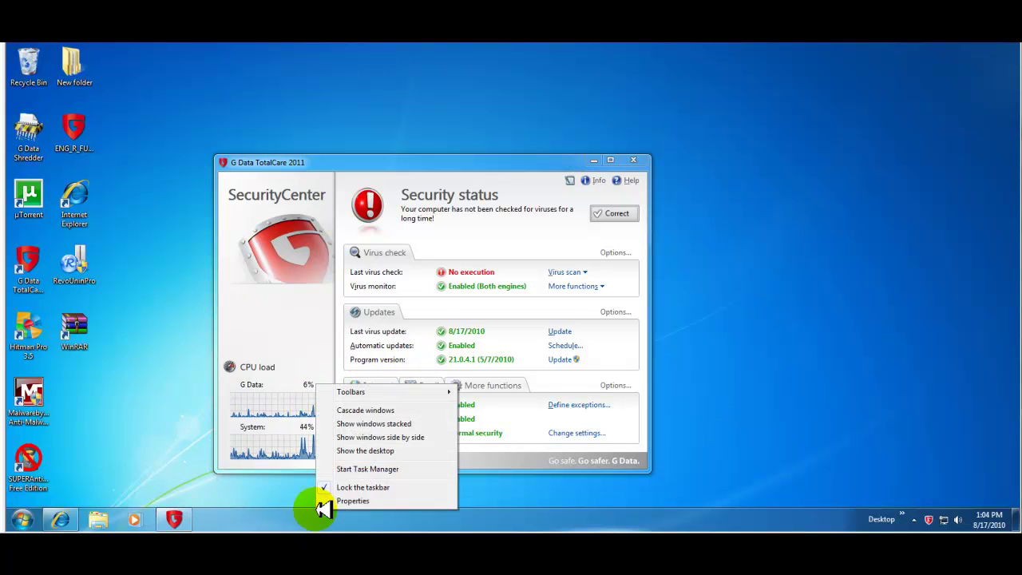
left_click(356, 467)
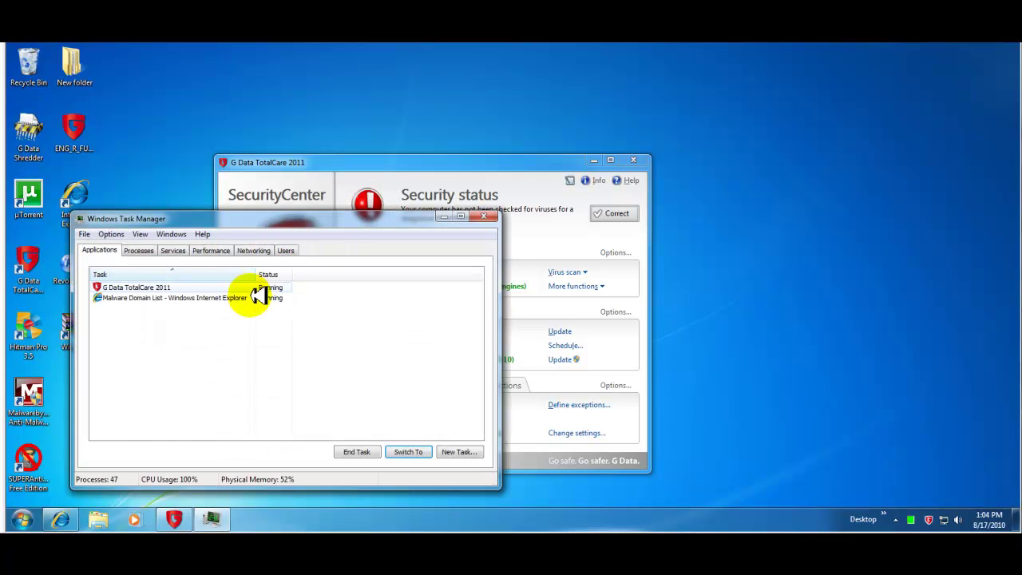
left_click(152, 250)
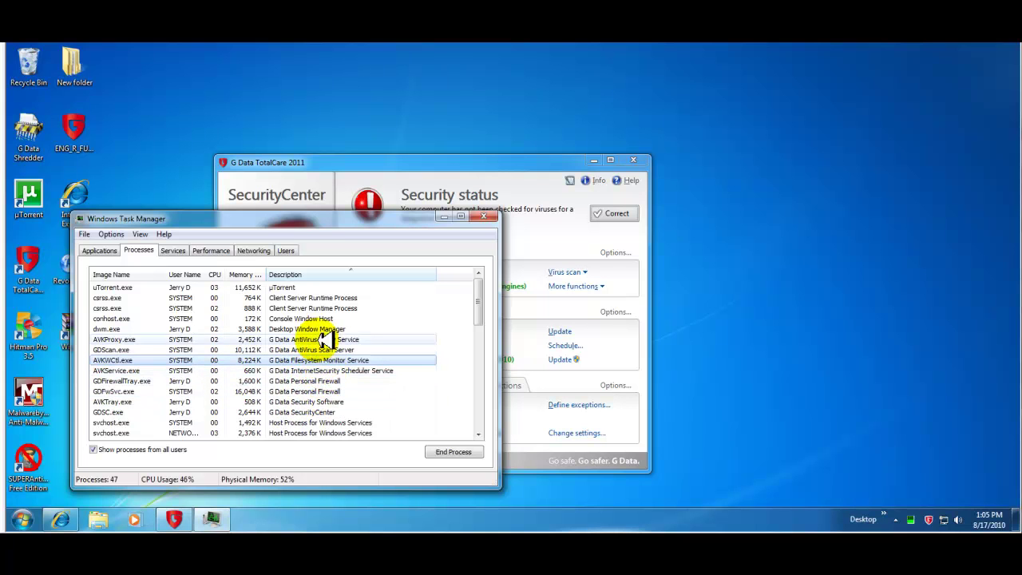
left_click_drag(318, 218, 380, 210)
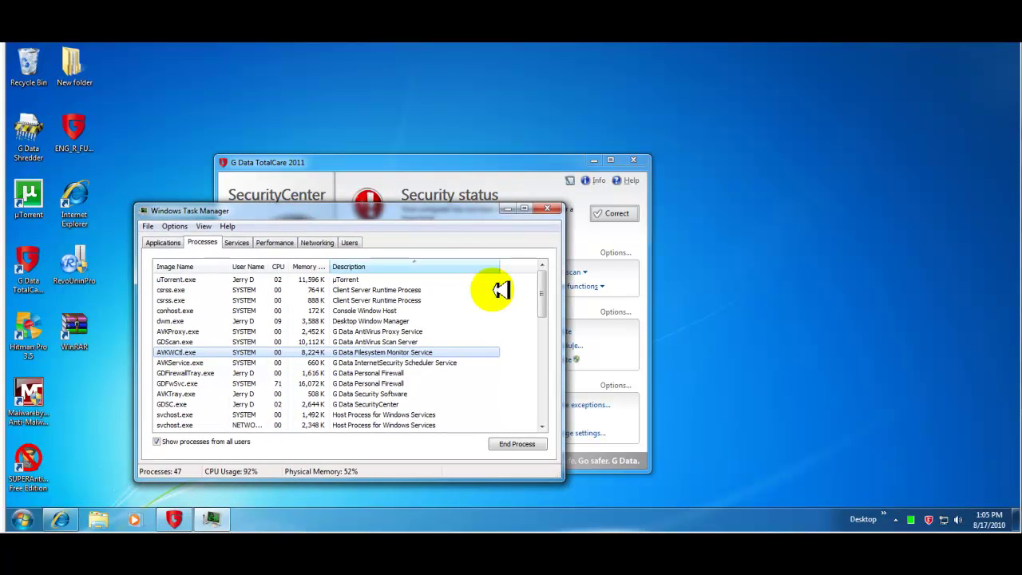
left_click(551, 209)
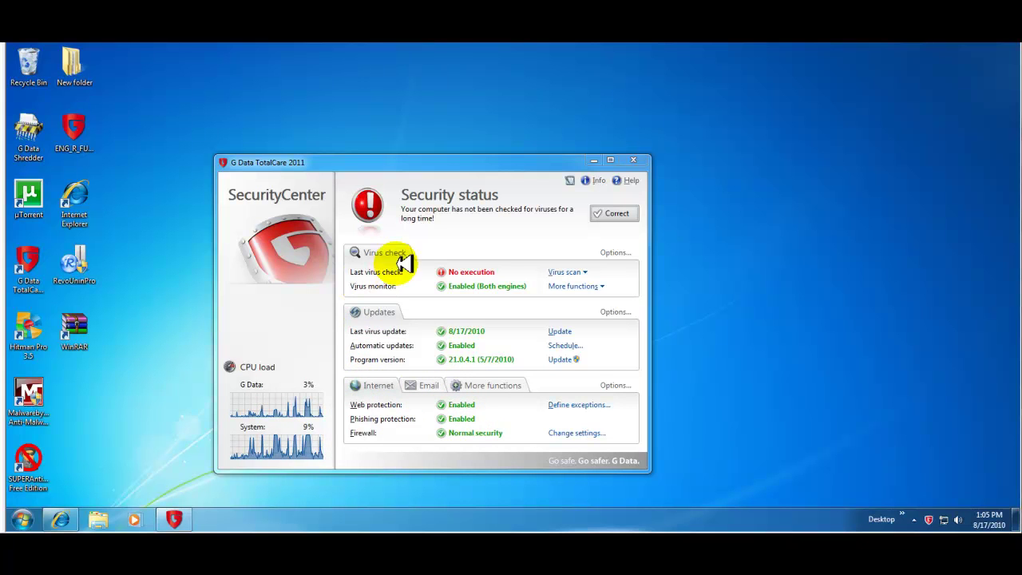
In the virus check options, set the scan to use both engines (recommended - optimal detection - good performance)
left_click(609, 254)
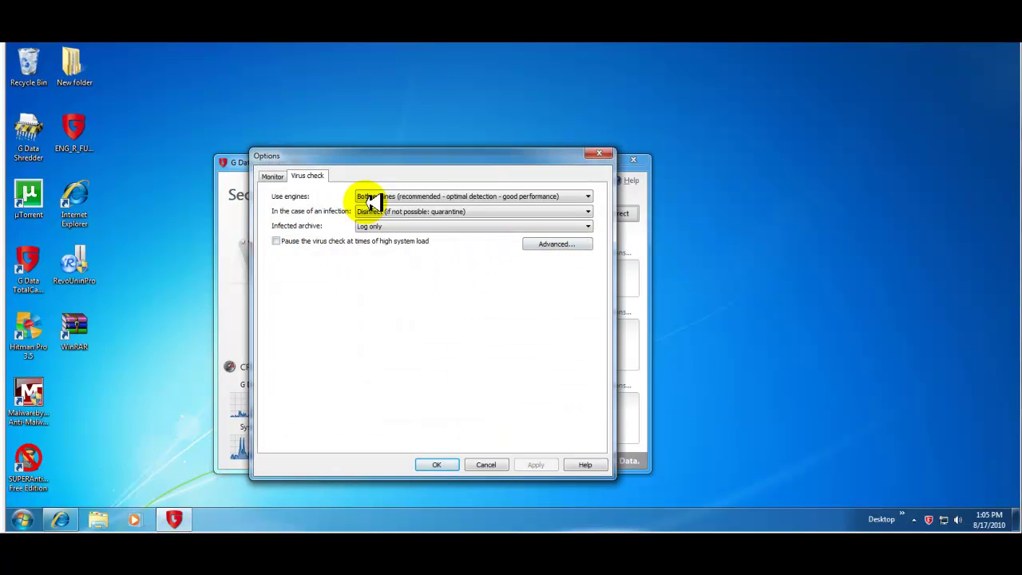
left_click(589, 197)
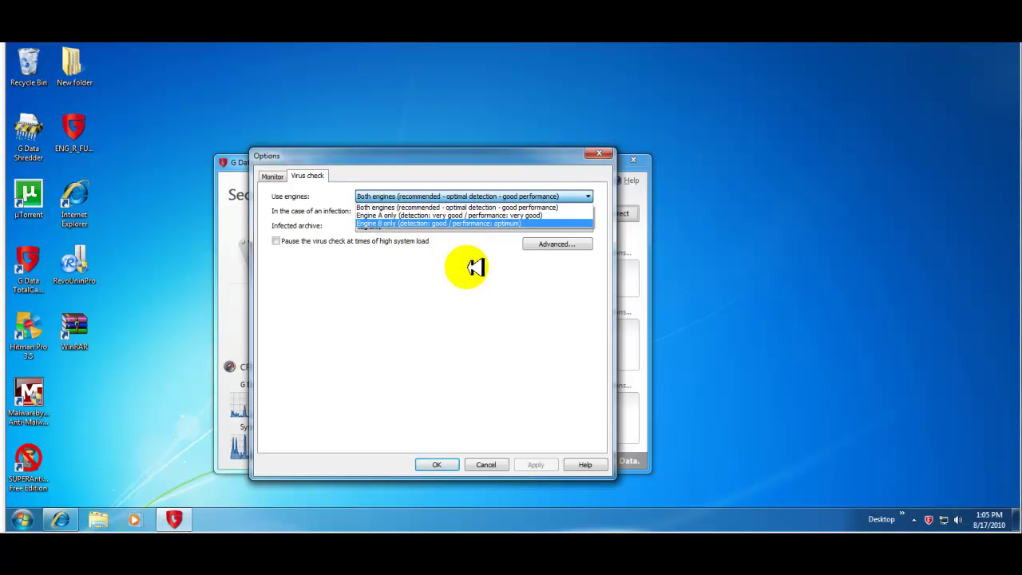
left_click(449, 206)
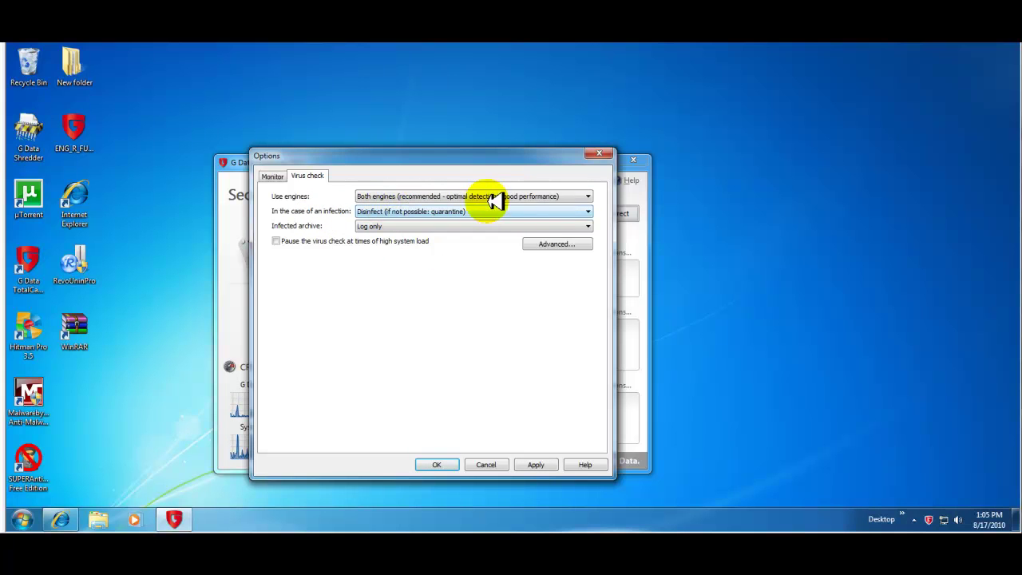
Review the available actions for infections and for infected archives in the virus check options
left_click(591, 211)
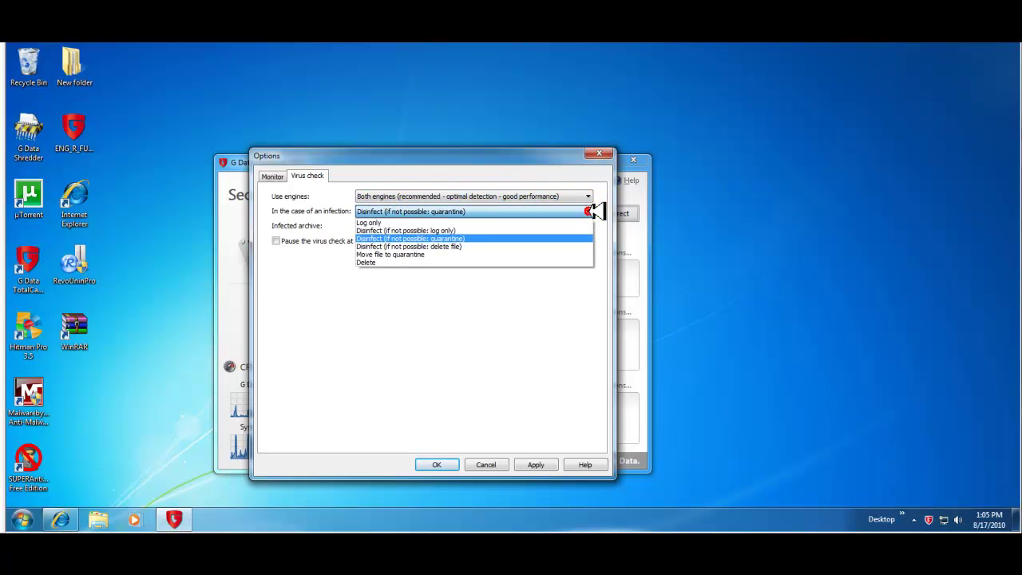
left_click(525, 277)
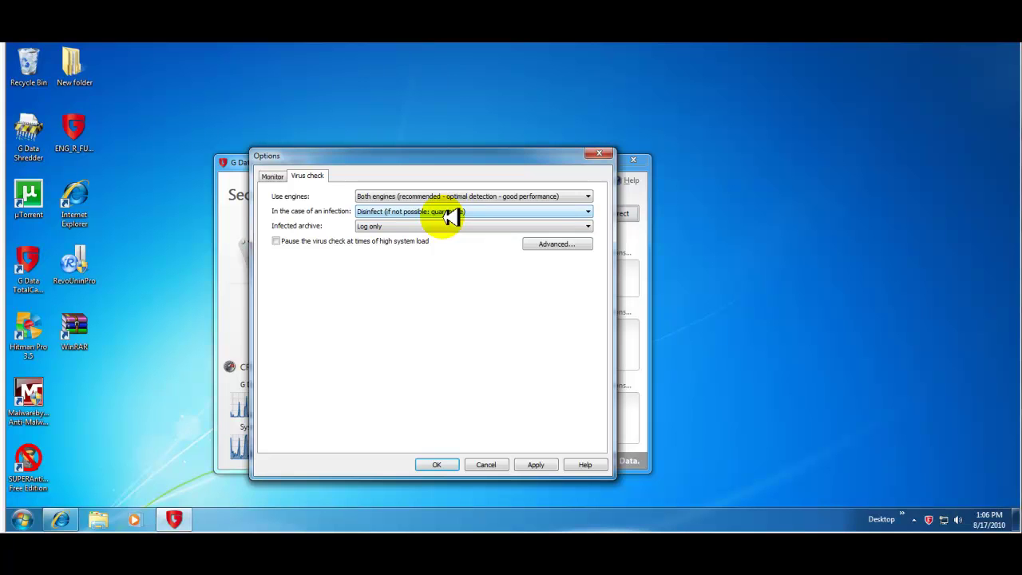
left_click(392, 226)
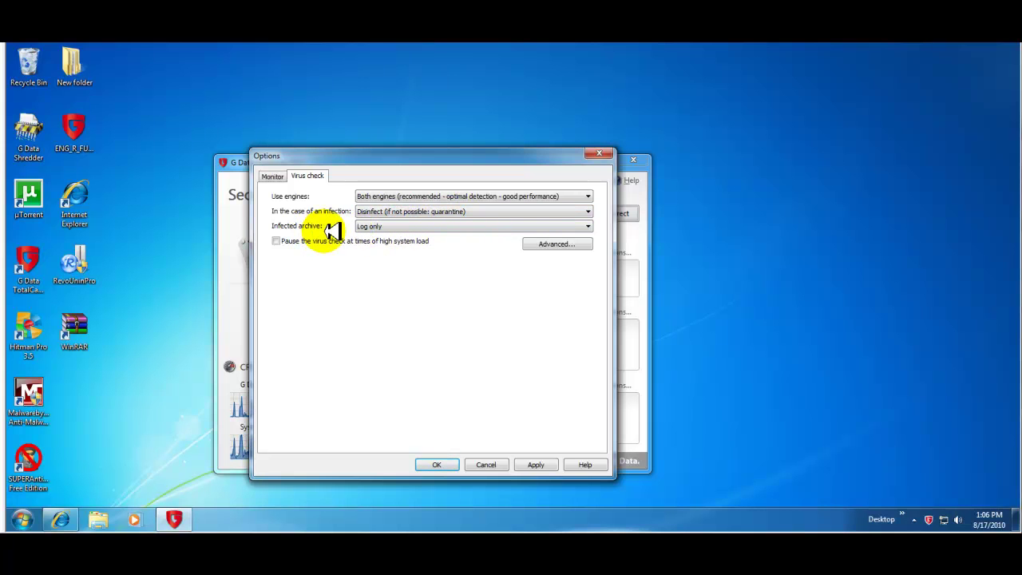
left_click(443, 227)
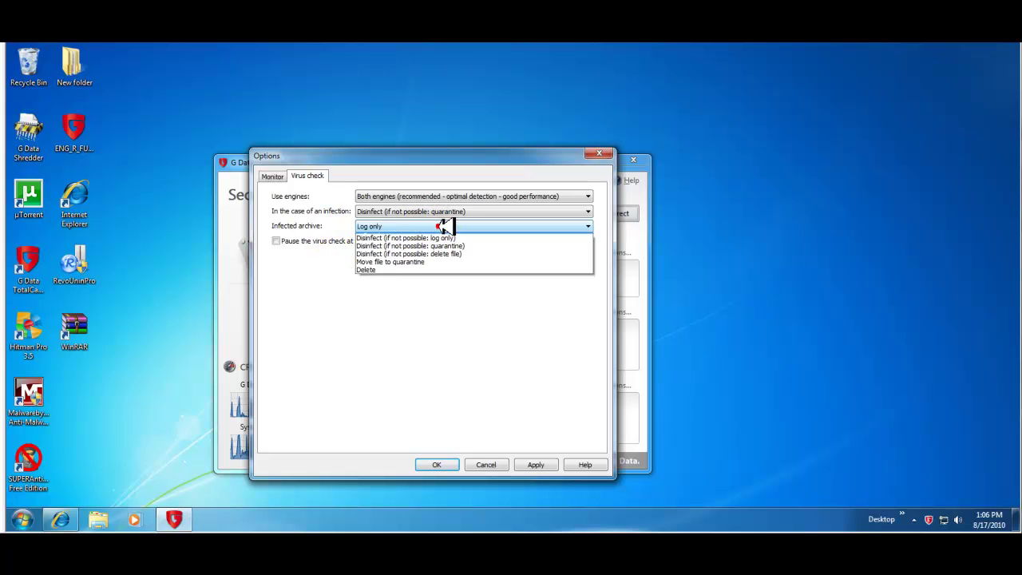
left_click(324, 260)
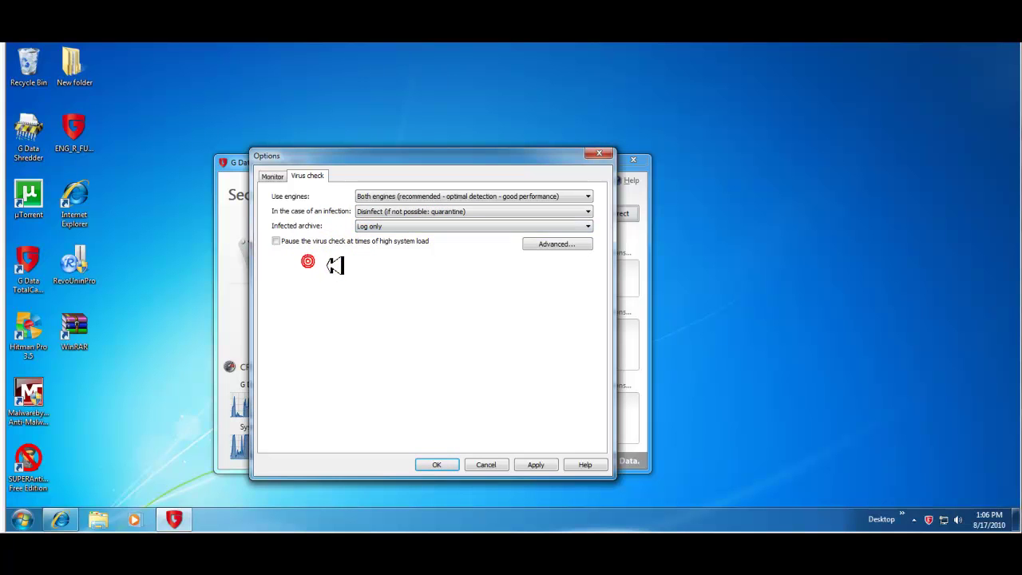
Enable pausing the virus check at times of high system load, and confirm the options after reviewing the advanced scan settings
left_click(278, 241)
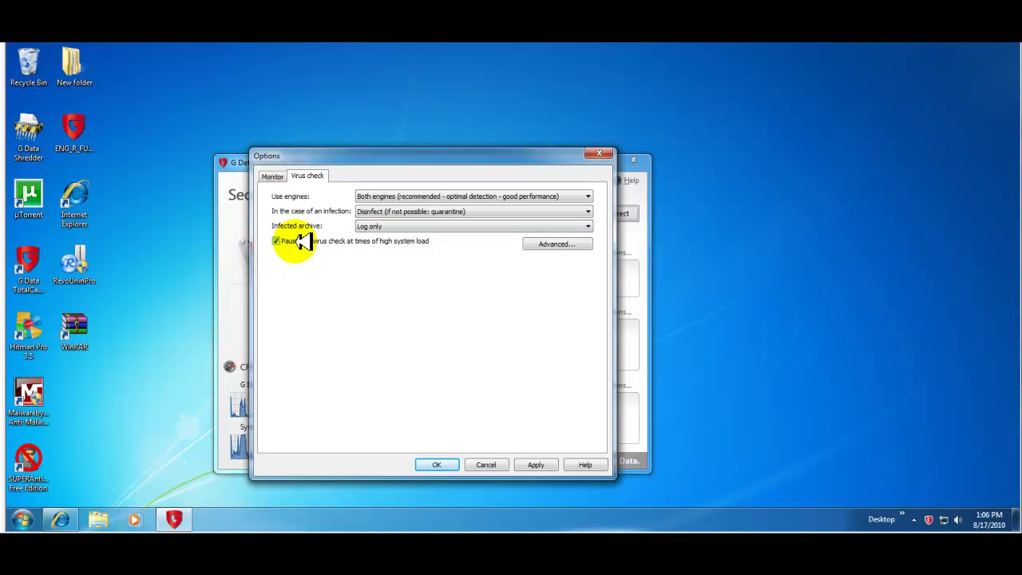
left_click(561, 244)
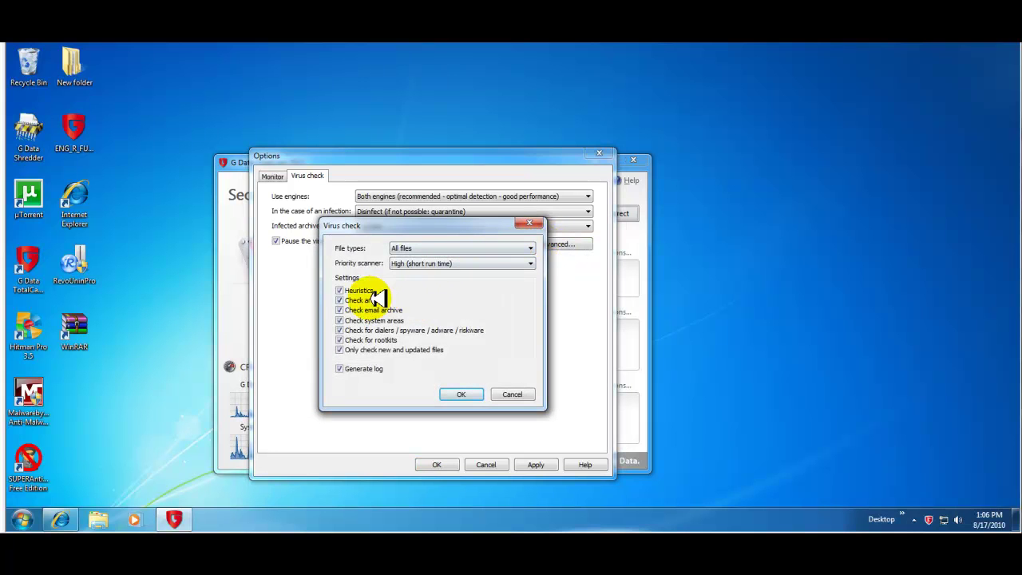
left_click_drag(443, 230, 798, 235)
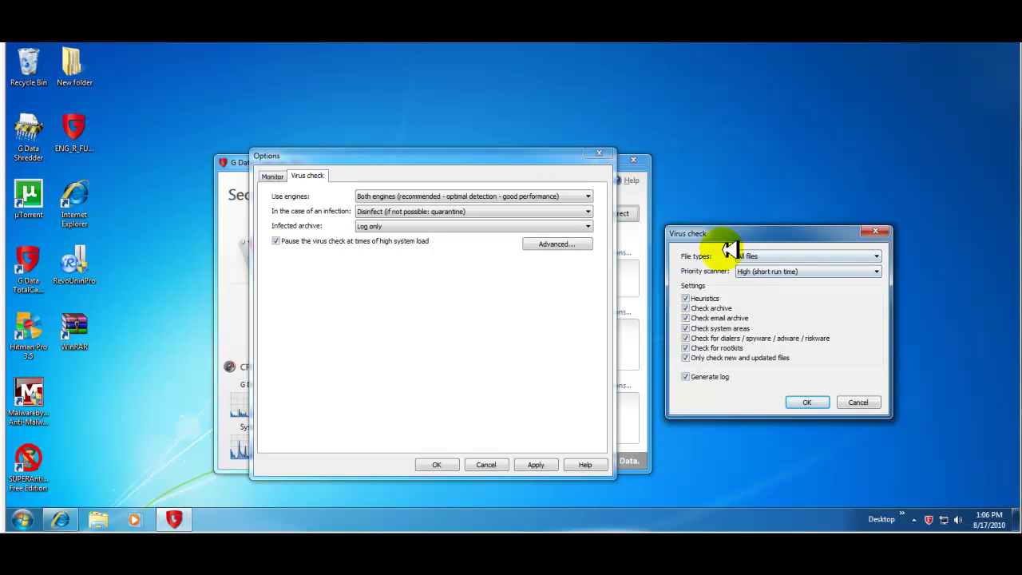
left_click(766, 255)
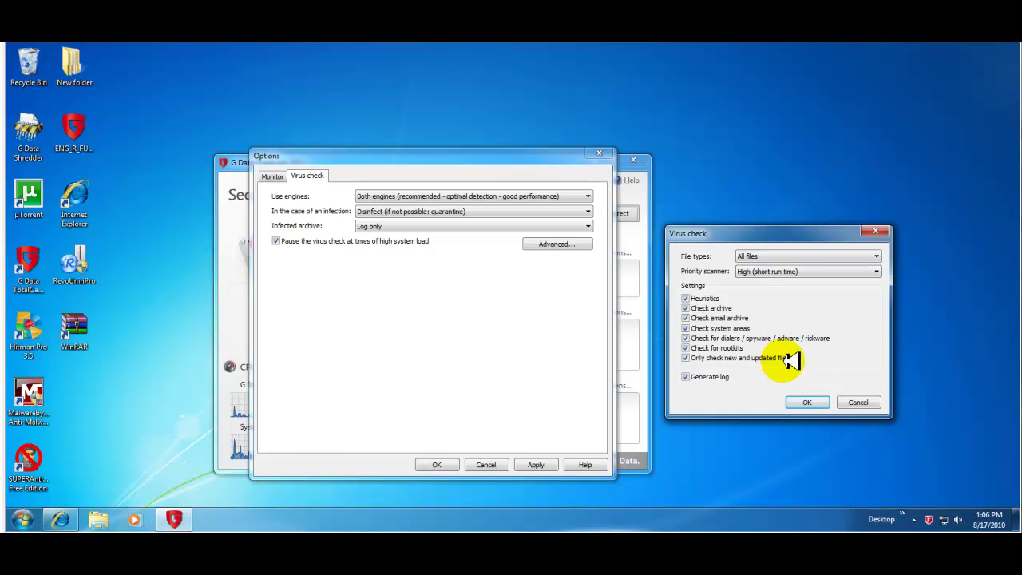
left_click(810, 401)
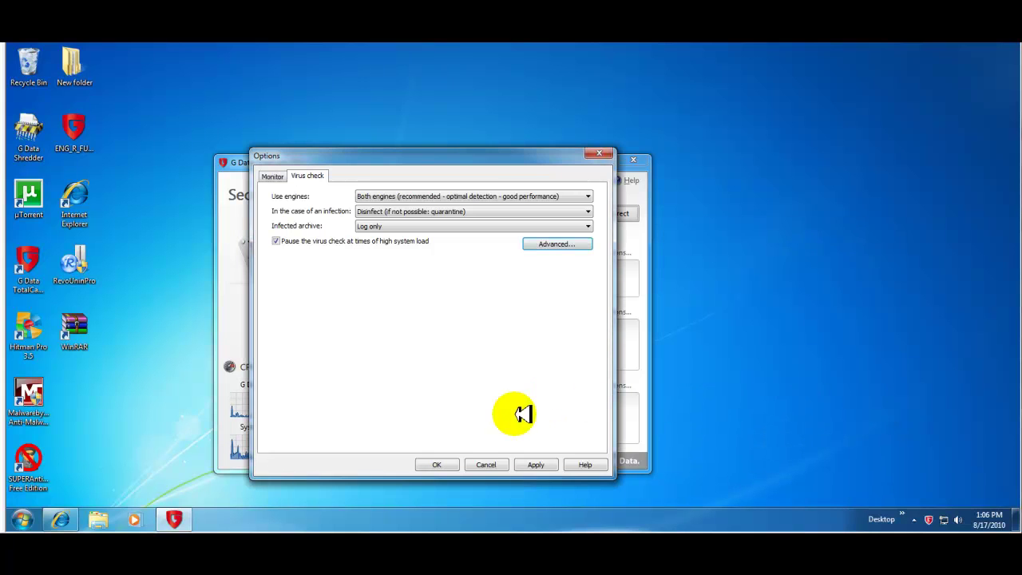
left_click(436, 463)
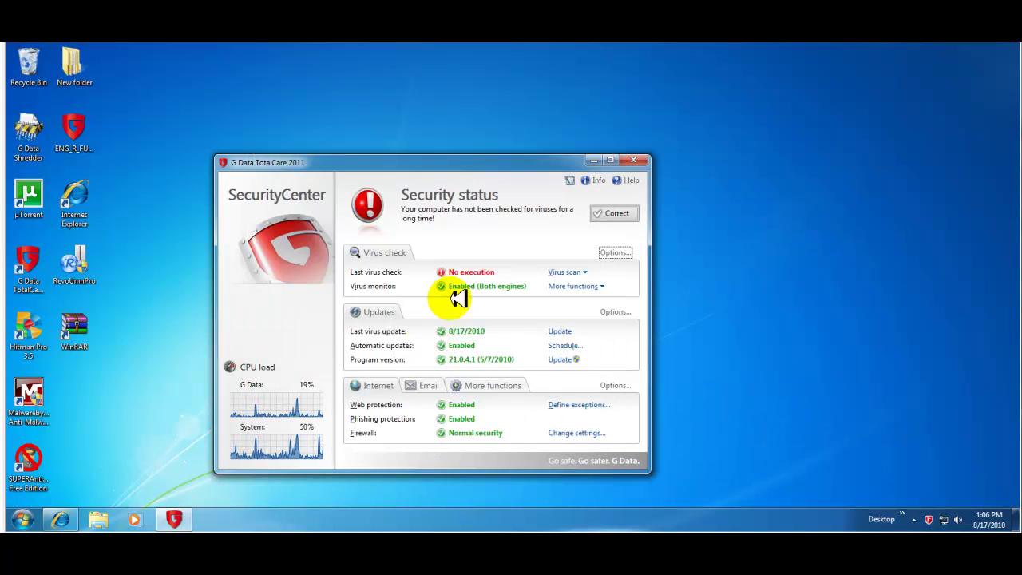
Review the Internet update options, moving the dialog clear of the SecurityCenter window, and close them
left_click(615, 312)
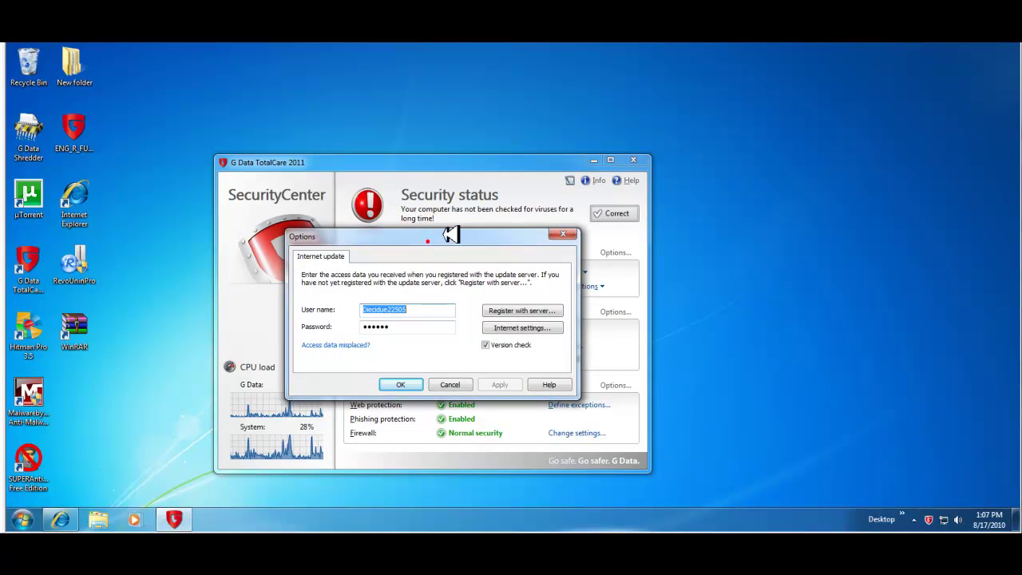
left_click_drag(440, 244, 822, 215)
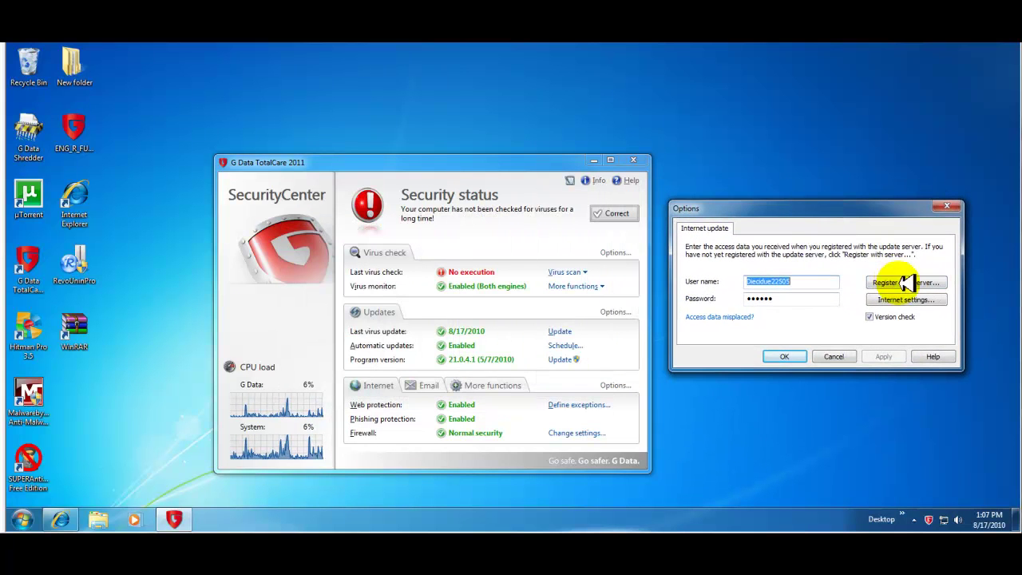
left_click(800, 356)
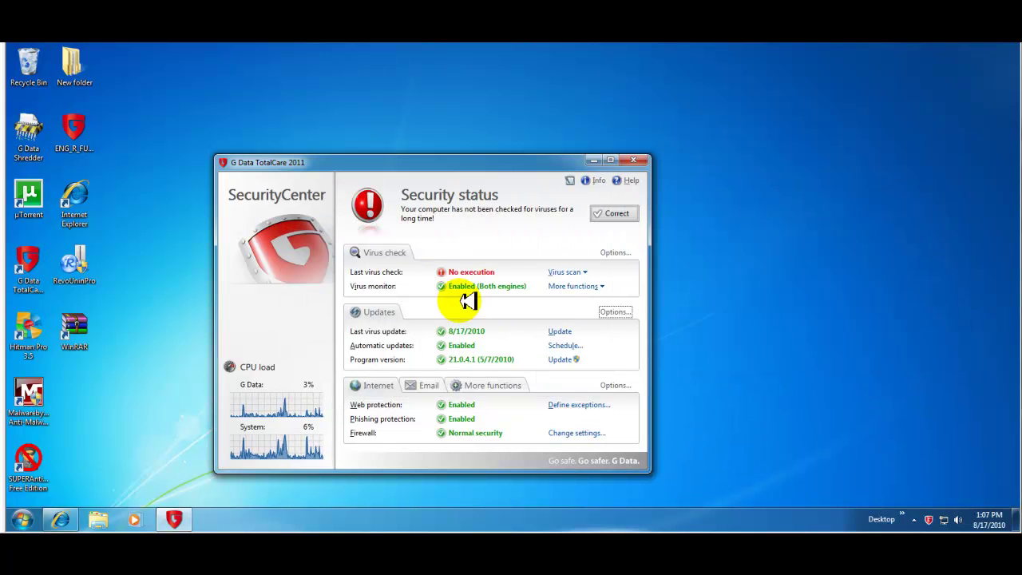
Review the Web/IM and email check options beside the SecurityCenter window, and close them
left_click(618, 386)
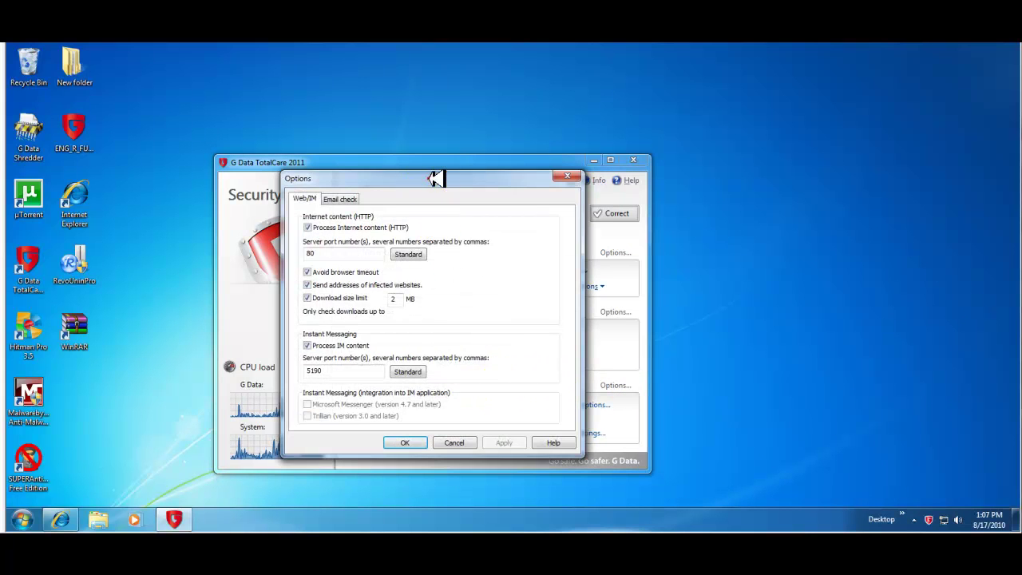
left_click_drag(433, 175, 810, 189)
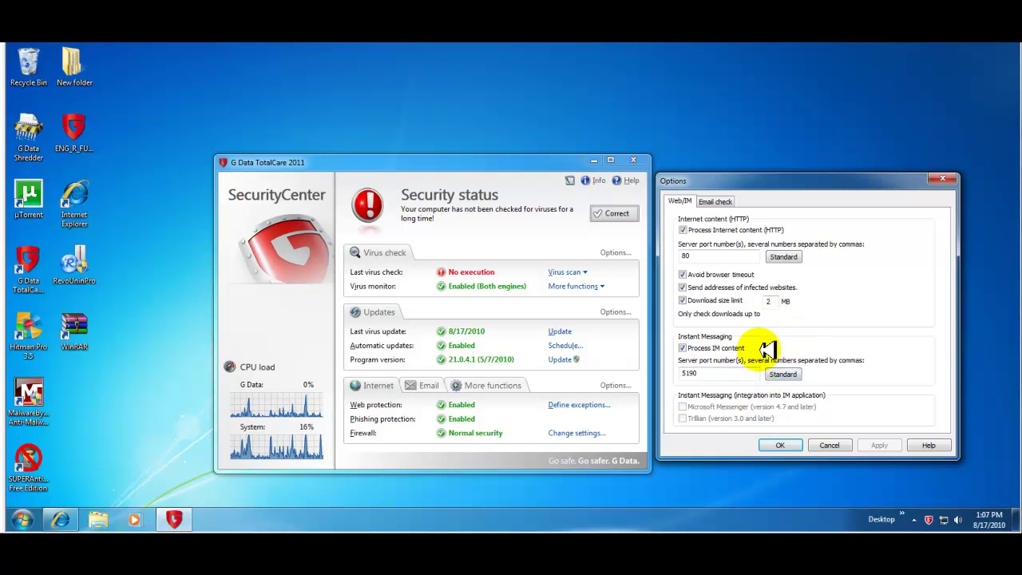
left_click(724, 202)
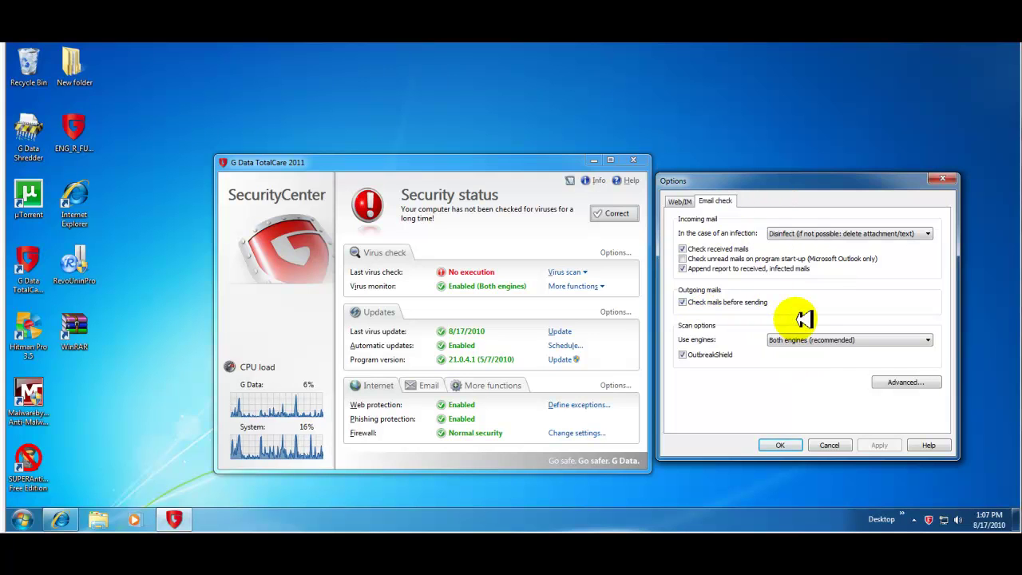
left_click(786, 443)
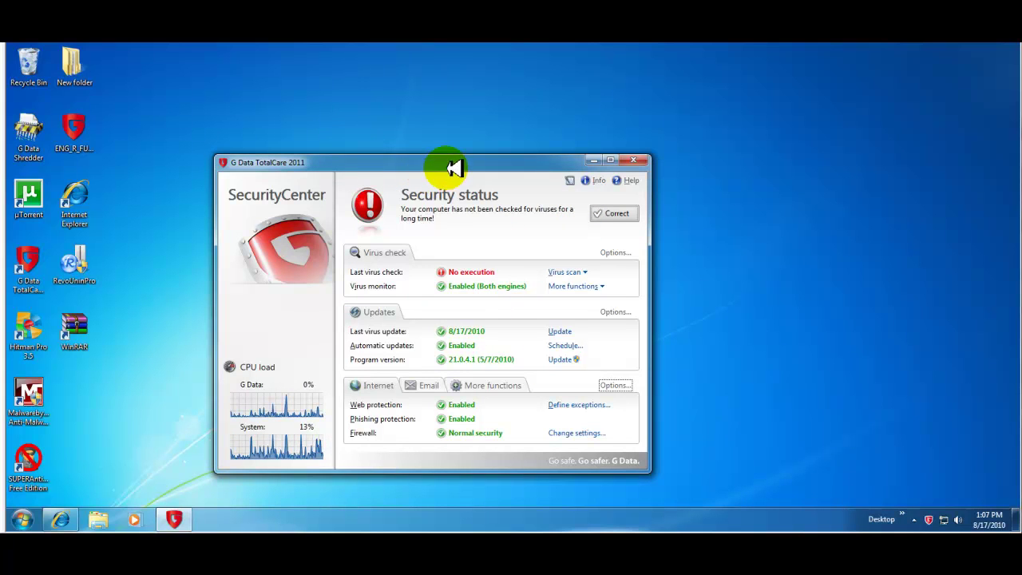
Move the SecurityCenter window to the middle of the desktop
left_click(551, 136)
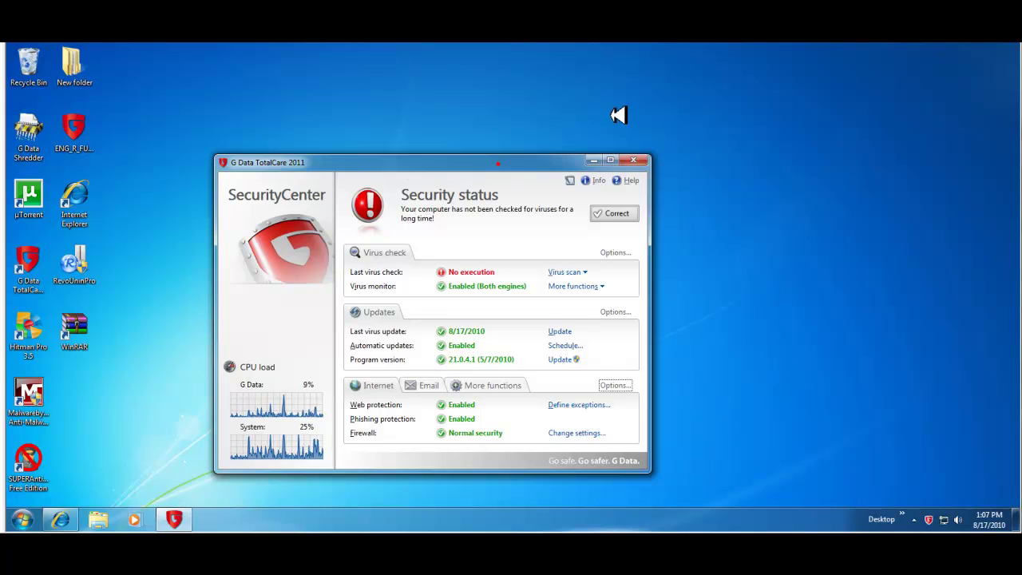
left_click_drag(497, 163, 629, 101)
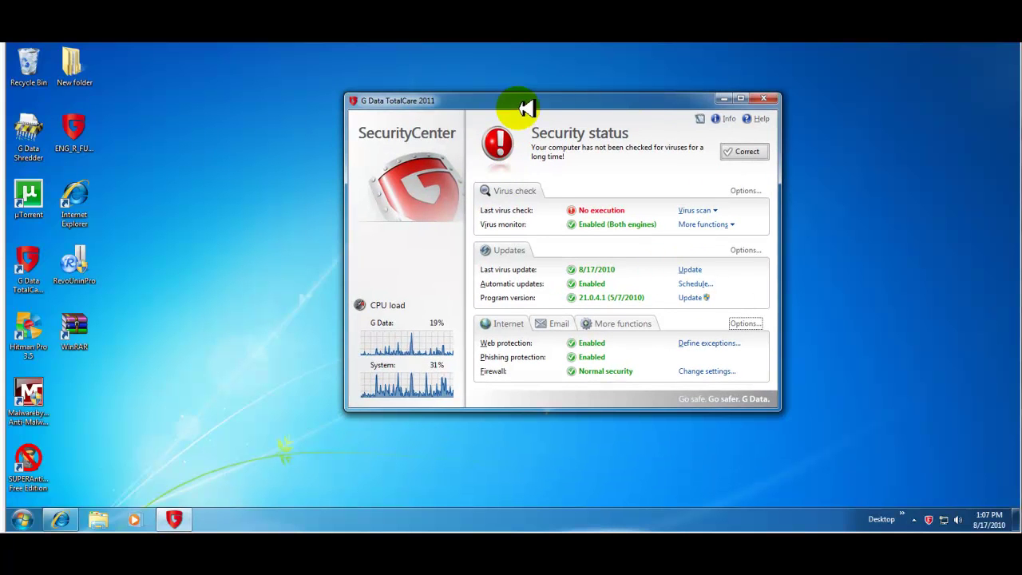
left_click_drag(554, 101, 479, 143)
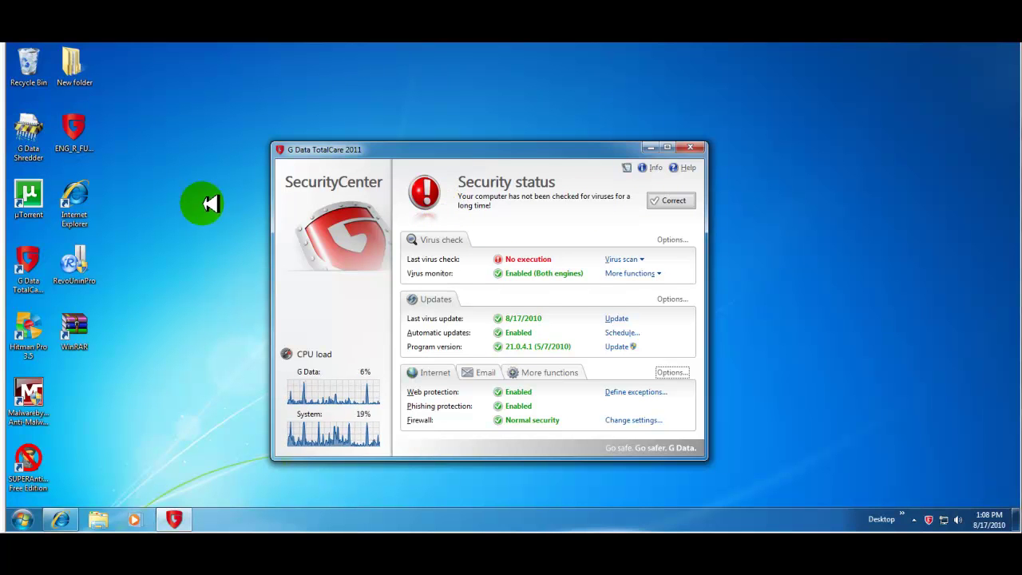
left_click_drag(32, 144, 311, 149)
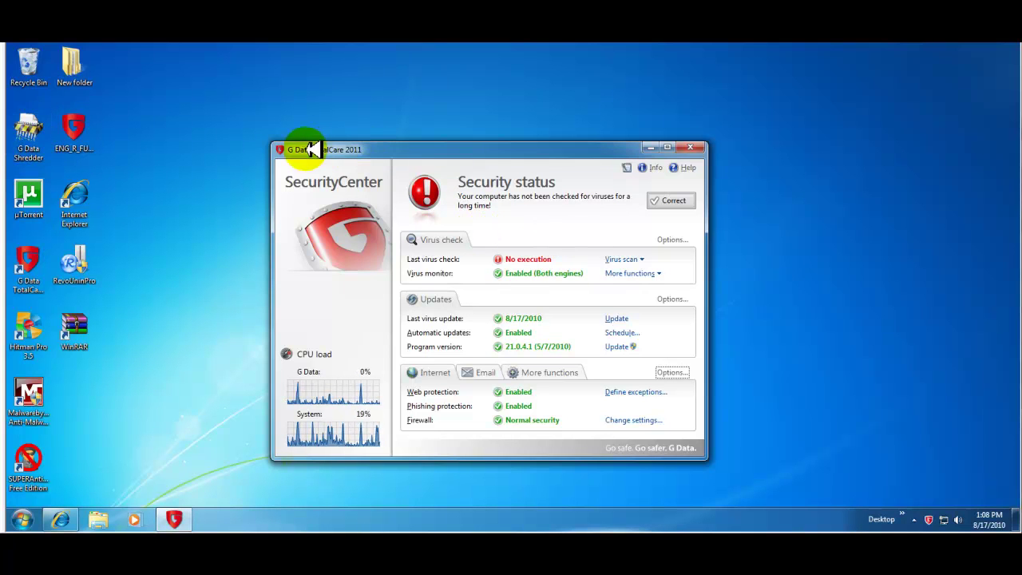
left_click(48, 144)
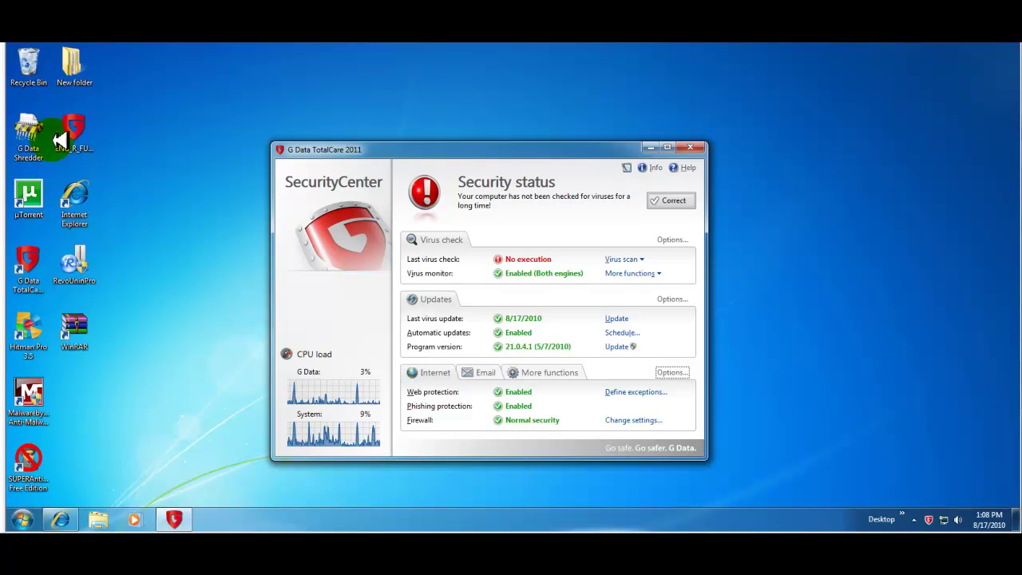
left_click(94, 130)
left_click(46, 140)
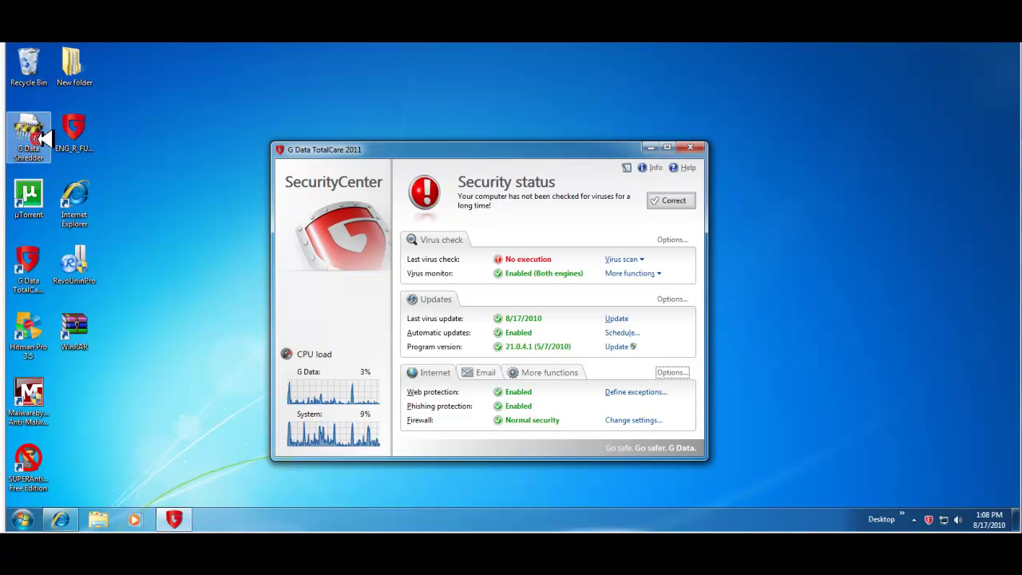
left_click(125, 144)
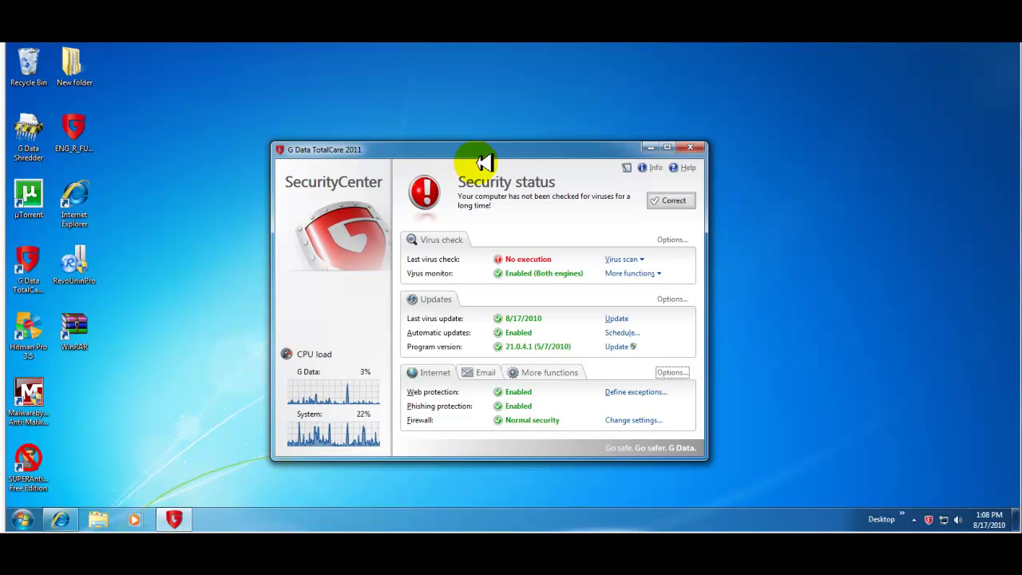
left_click_drag(407, 152, 369, 101)
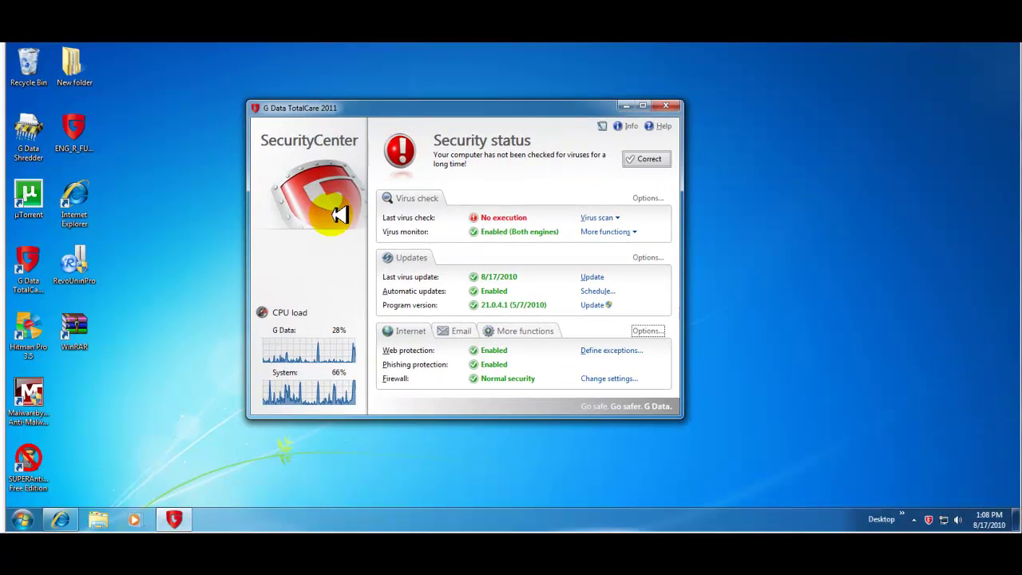
left_click(125, 194)
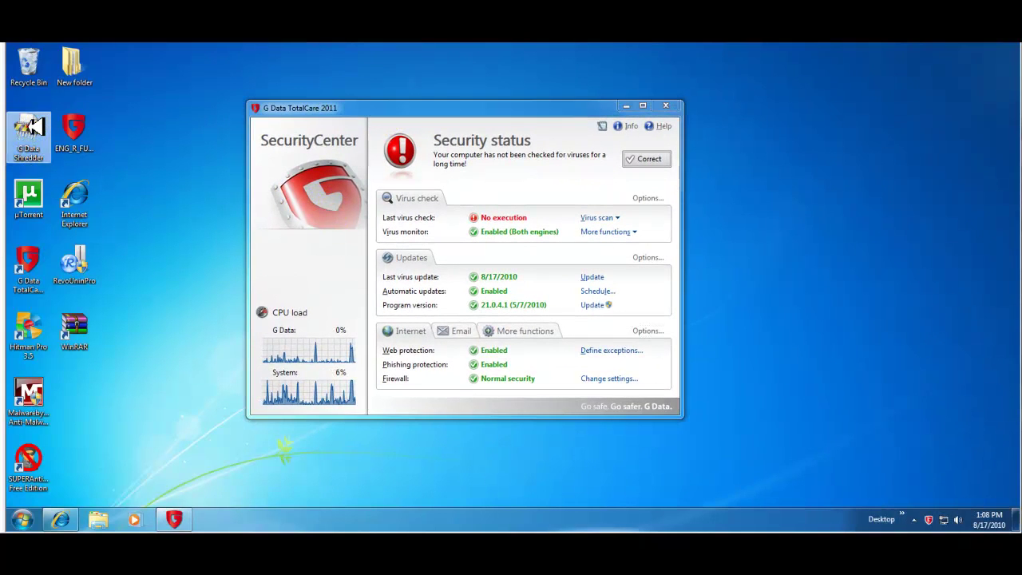
double_click(36, 126)
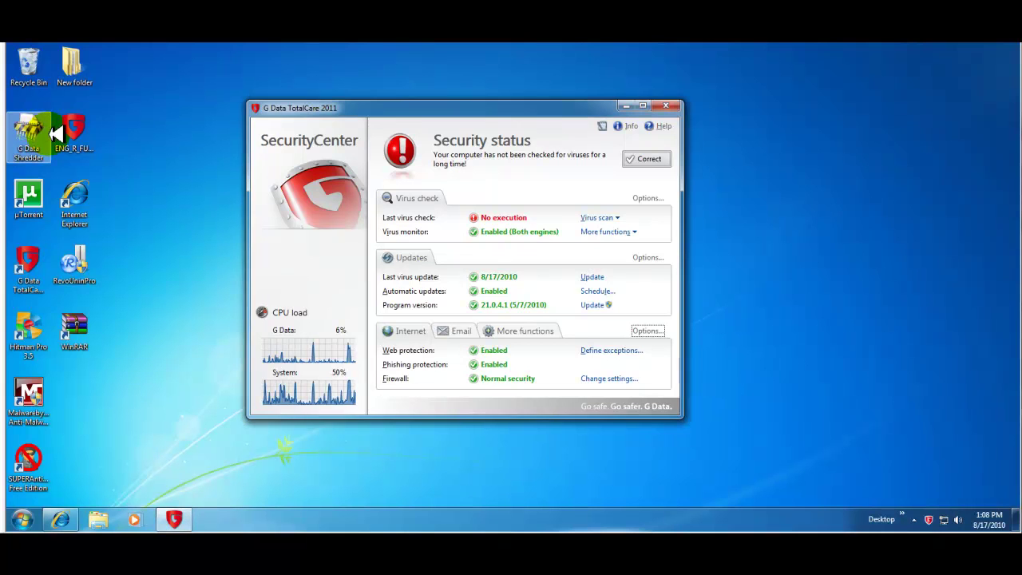
left_click(459, 141)
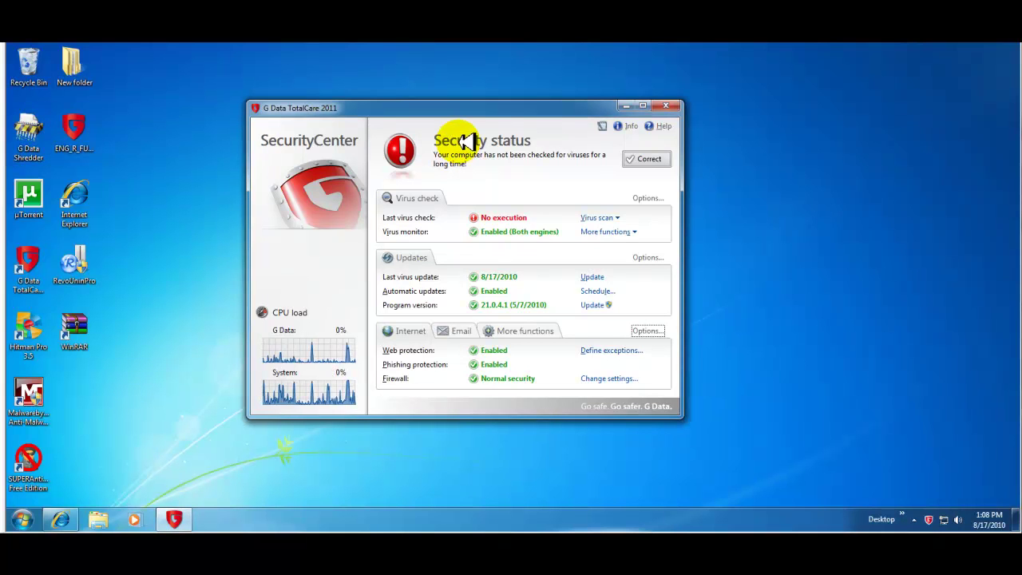
Examine the additional virus monitor functions, such as schedule, quarantine, logs and boot CD creation
left_click(589, 232)
left_click(725, 287)
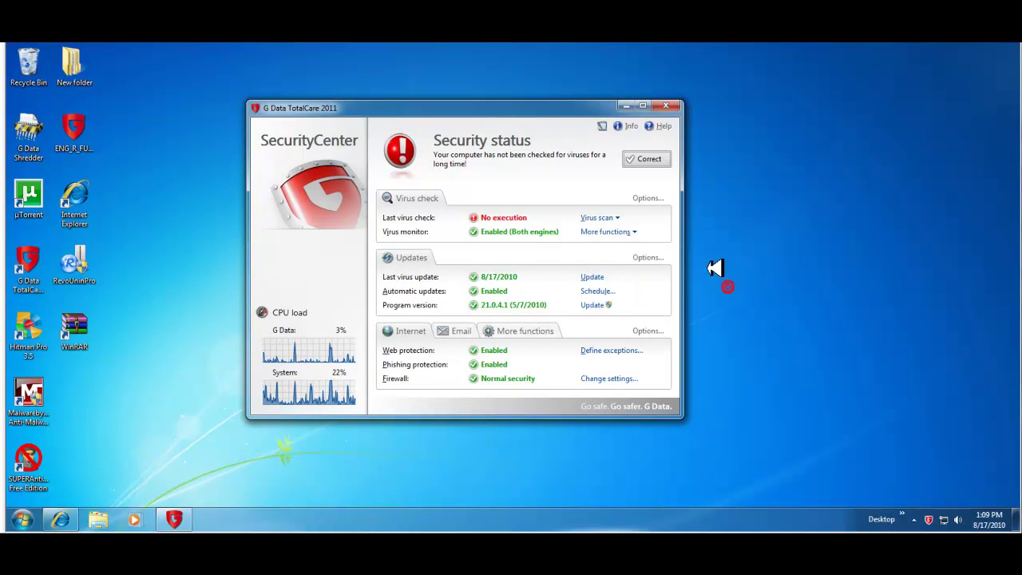
left_click(611, 231)
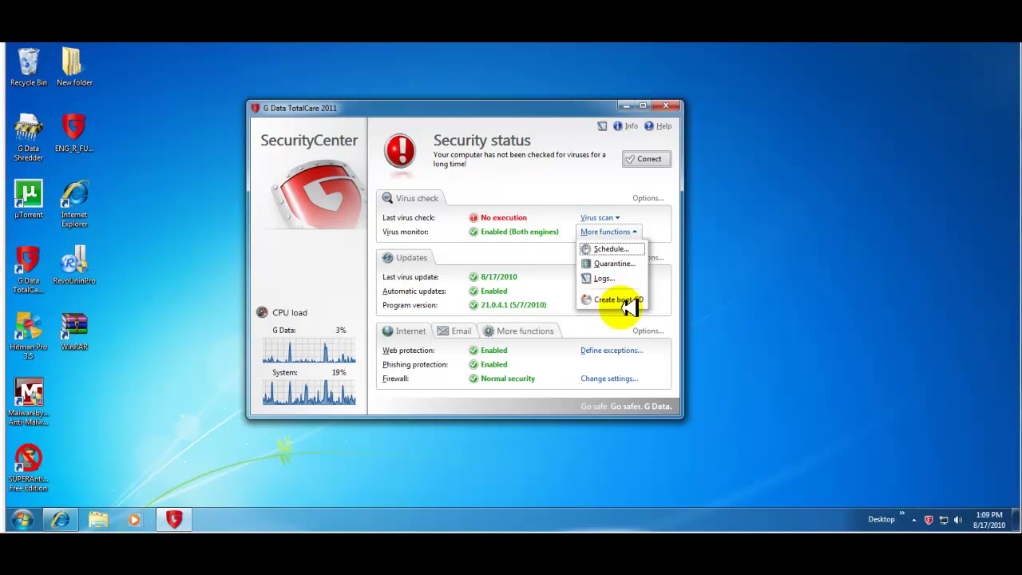
left_click(701, 297)
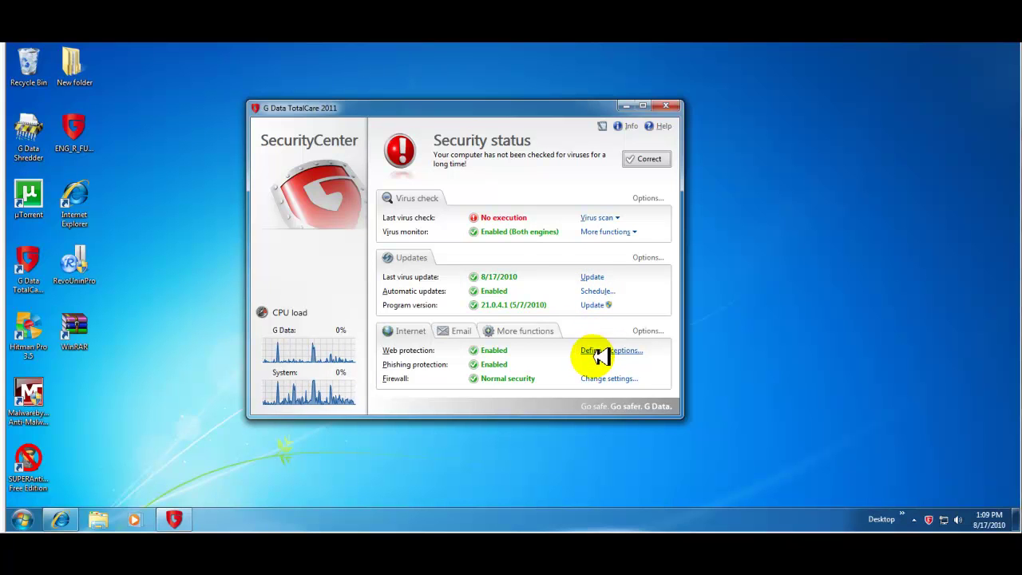
Open the firewall settings and examine the firewall's status, networks and rule sets
left_click(601, 378)
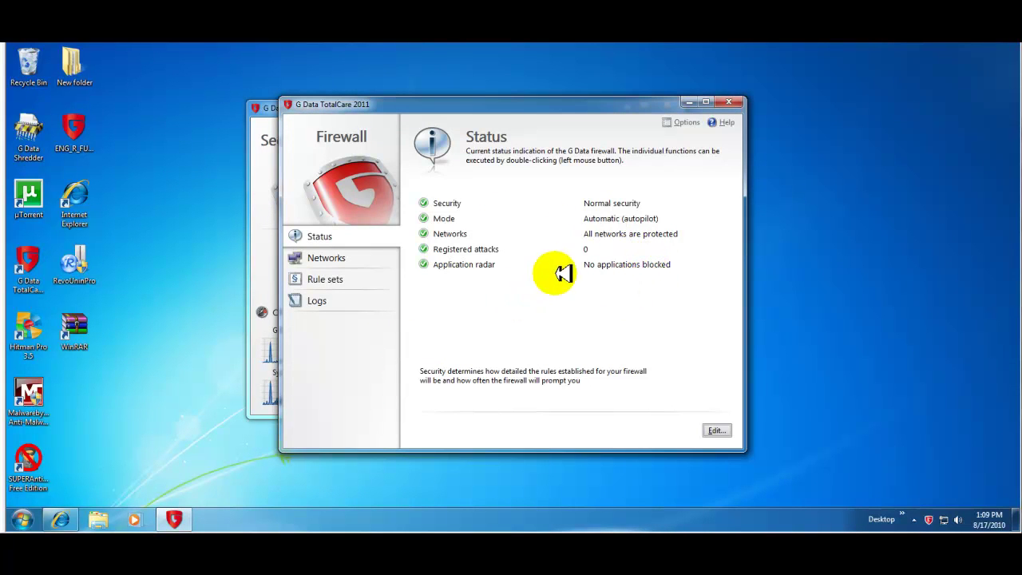
left_click(335, 257)
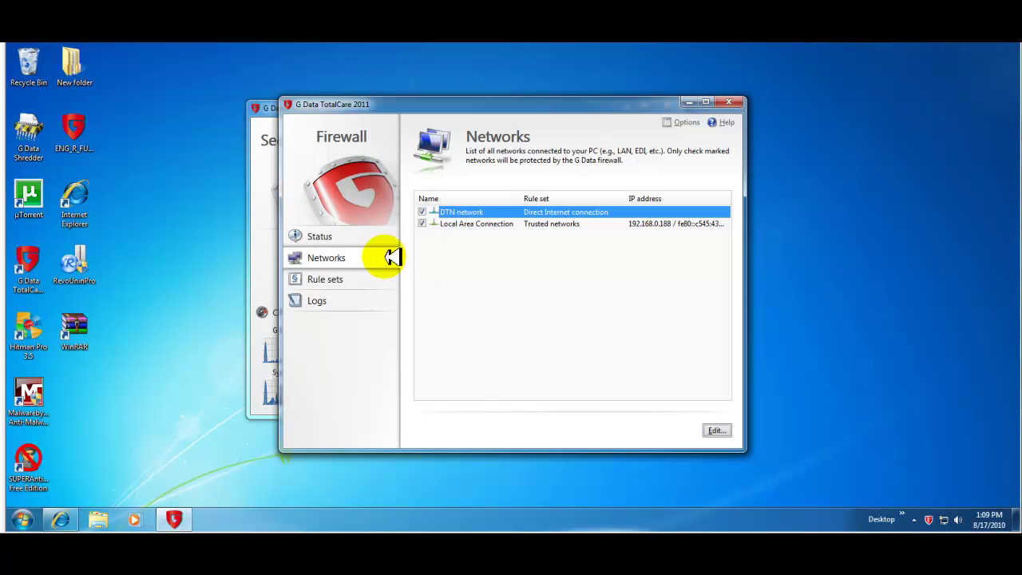
left_click(340, 279)
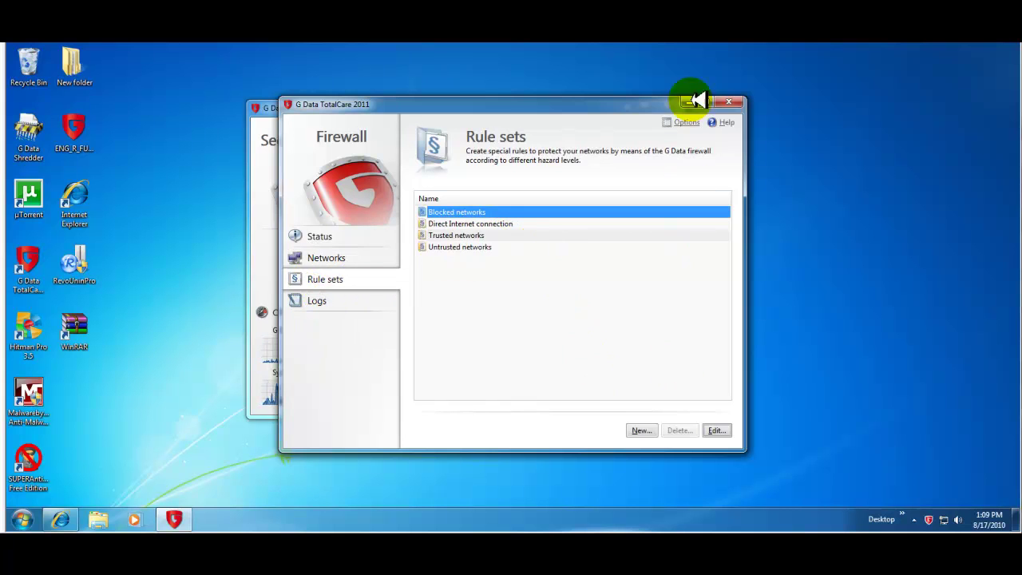
Close the firewall and SecurityCenter windows, and try to open the G Data Shredder from the desktop
left_click(730, 102)
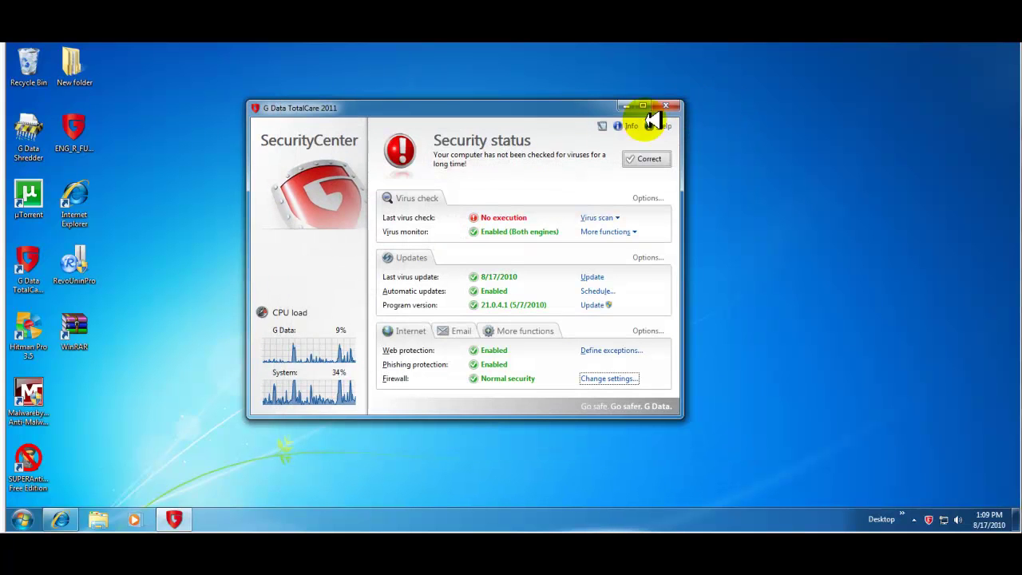
right_click(28, 144)
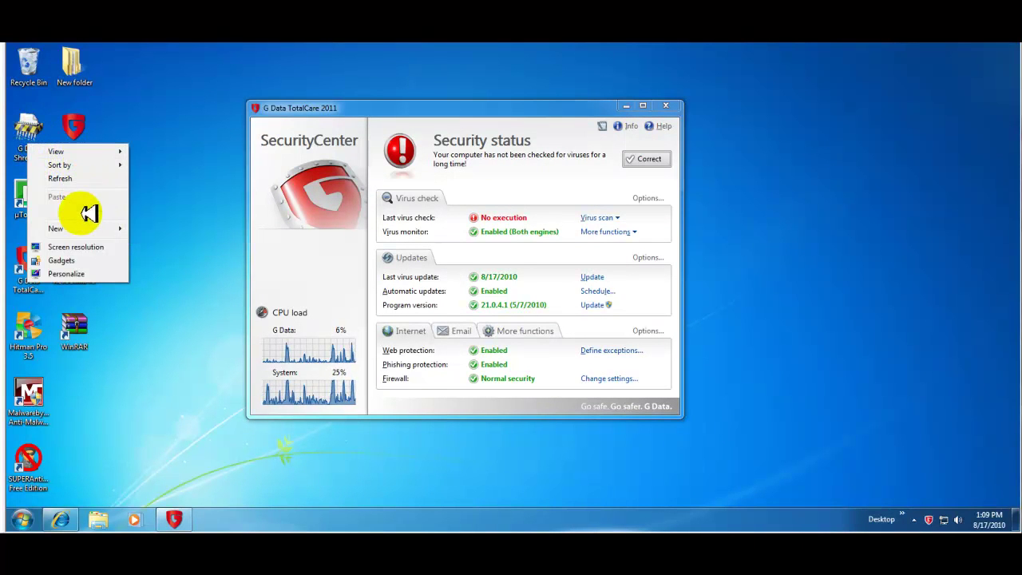
left_click(209, 279)
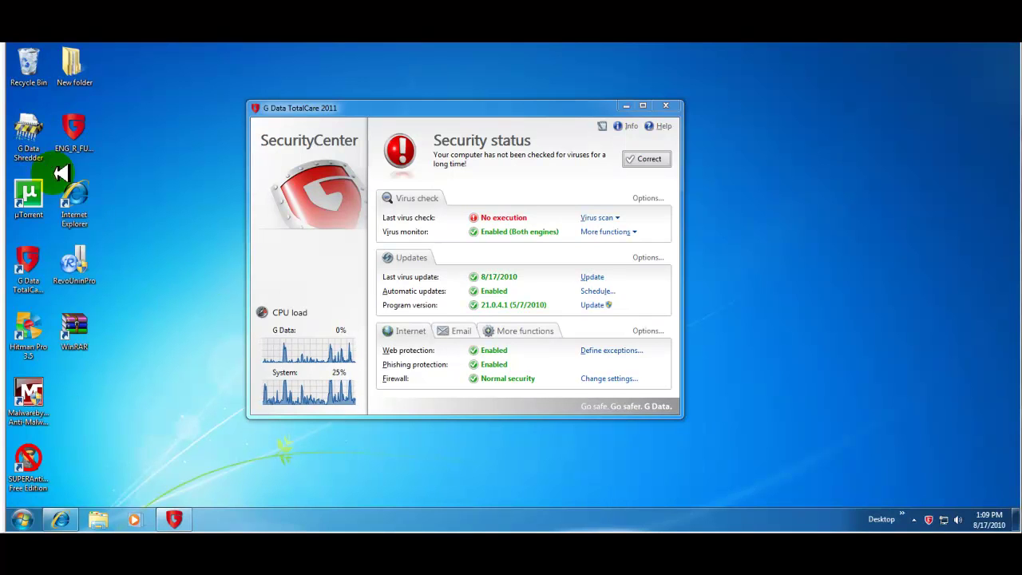
right_click(37, 143)
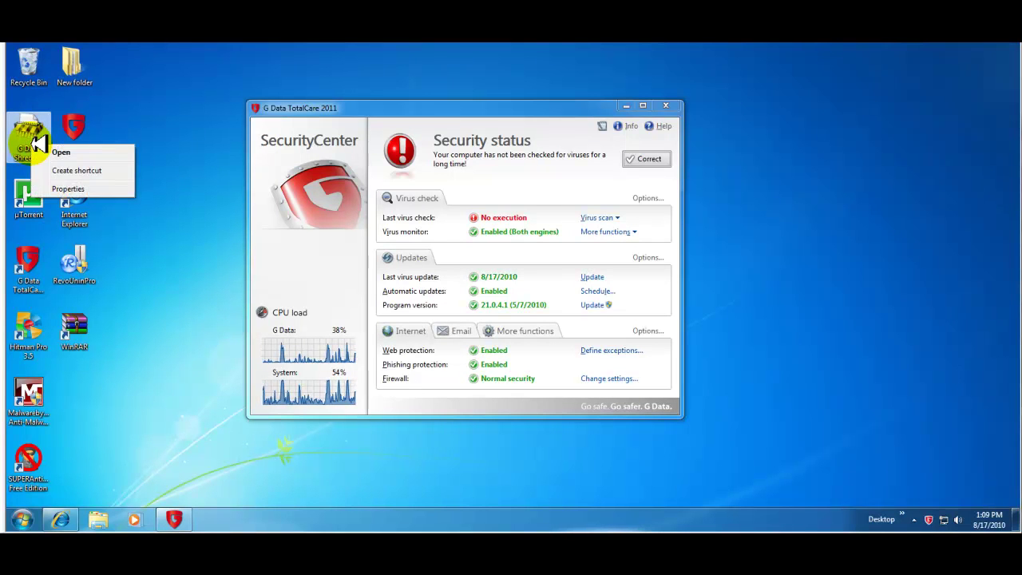
left_click(60, 151)
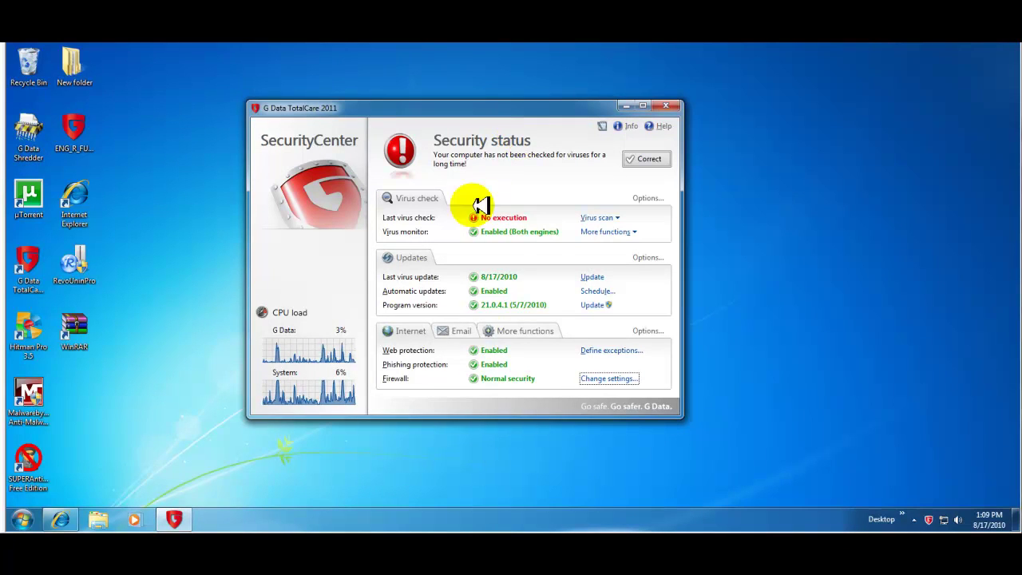
left_click(664, 105)
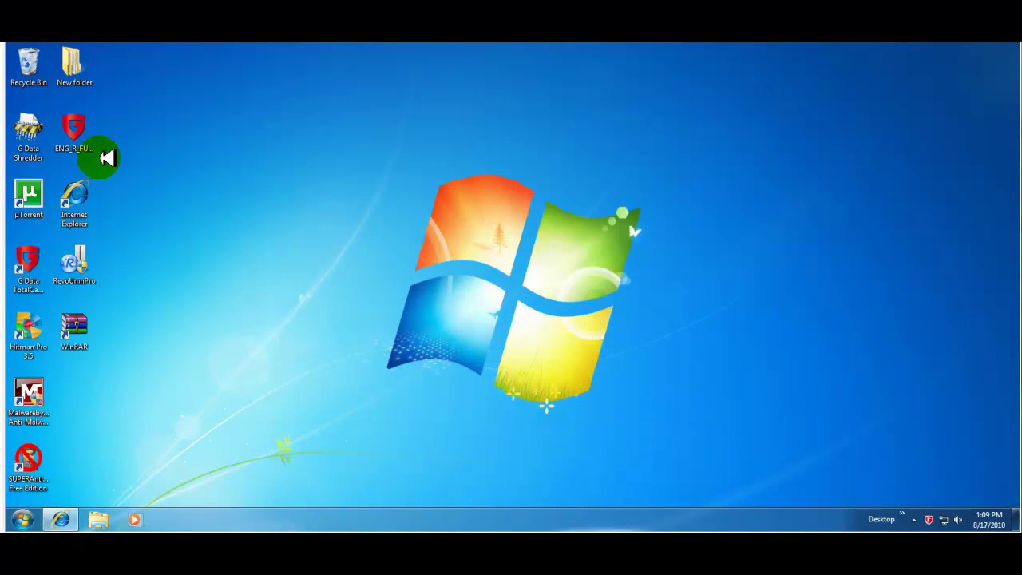
double_click(19, 129)
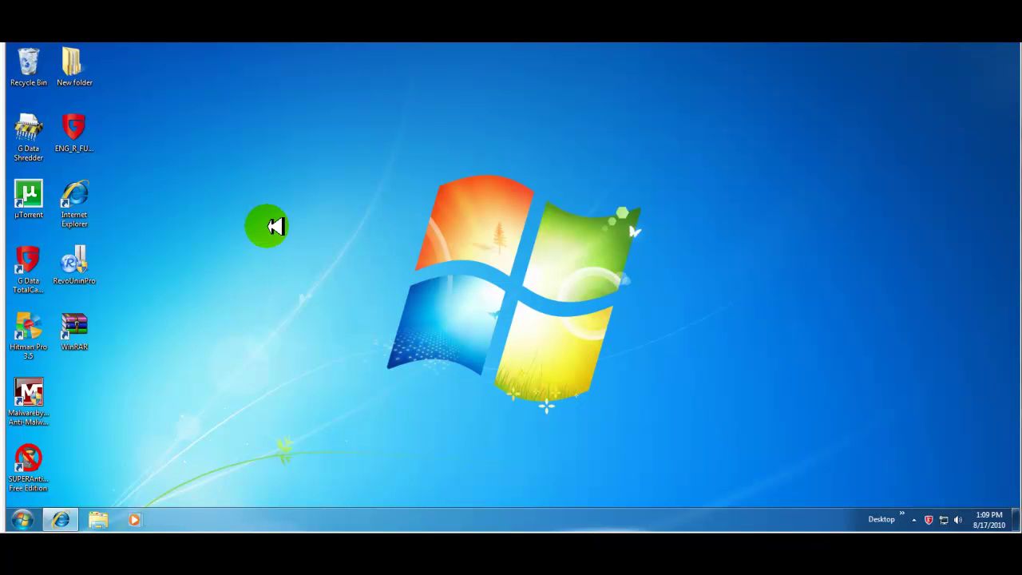
Relaunch G Data TotalCare from the notification area and move its SecurityCenter window to the middle of the desktop
right_click(932, 517)
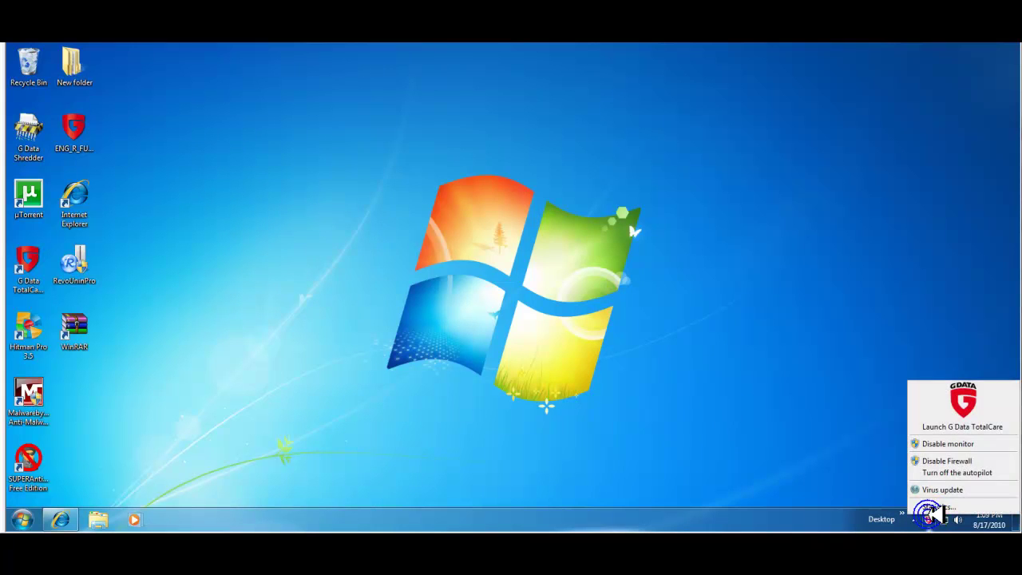
left_click(938, 426)
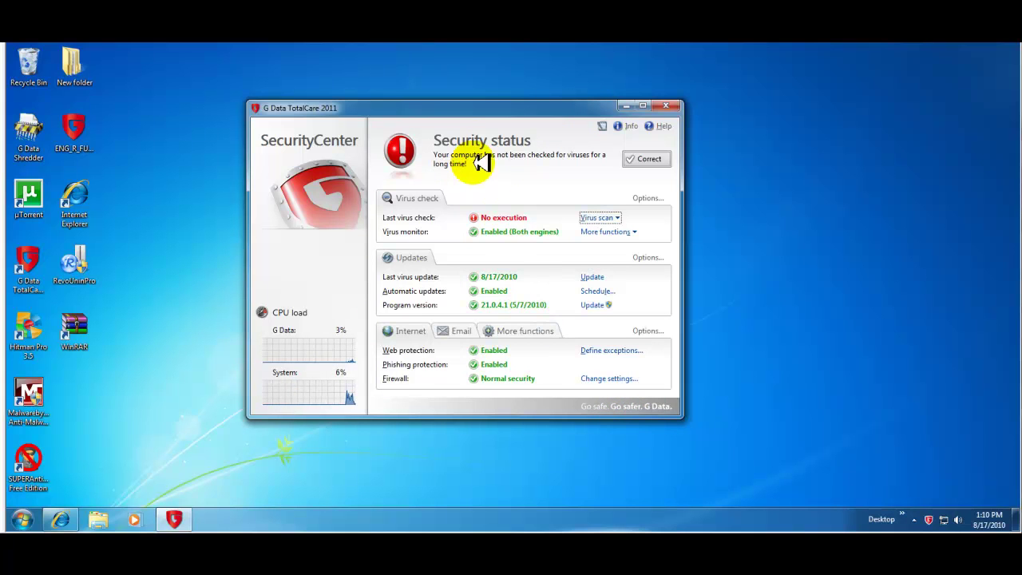
mouse_move(521, 108)
left_mouse_down()
mouse_move(453, 156)
mouse_move(536, 132)
mouse_move(506, 103)
left_mouse_up()
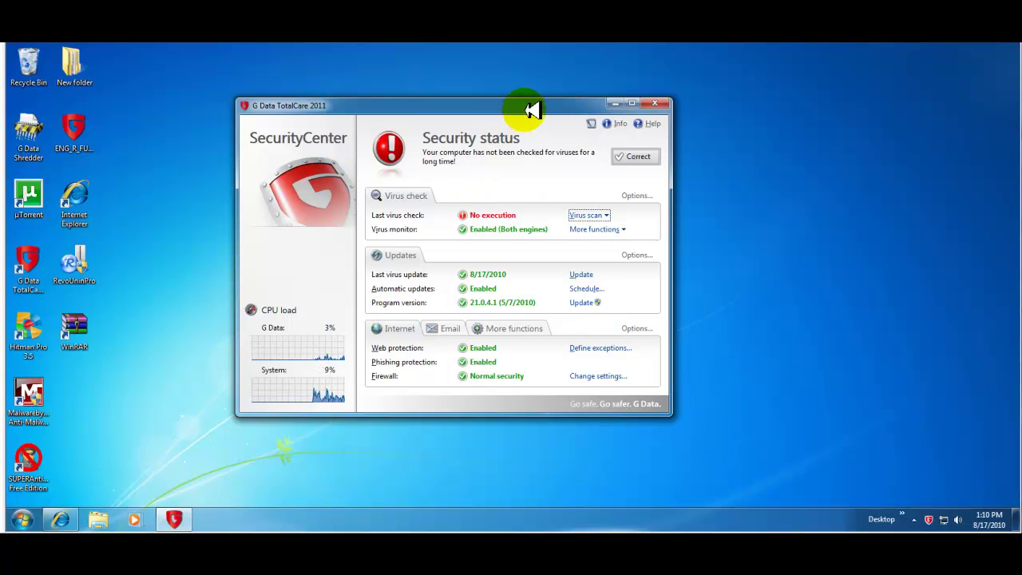
left_click_drag(533, 104, 577, 153)
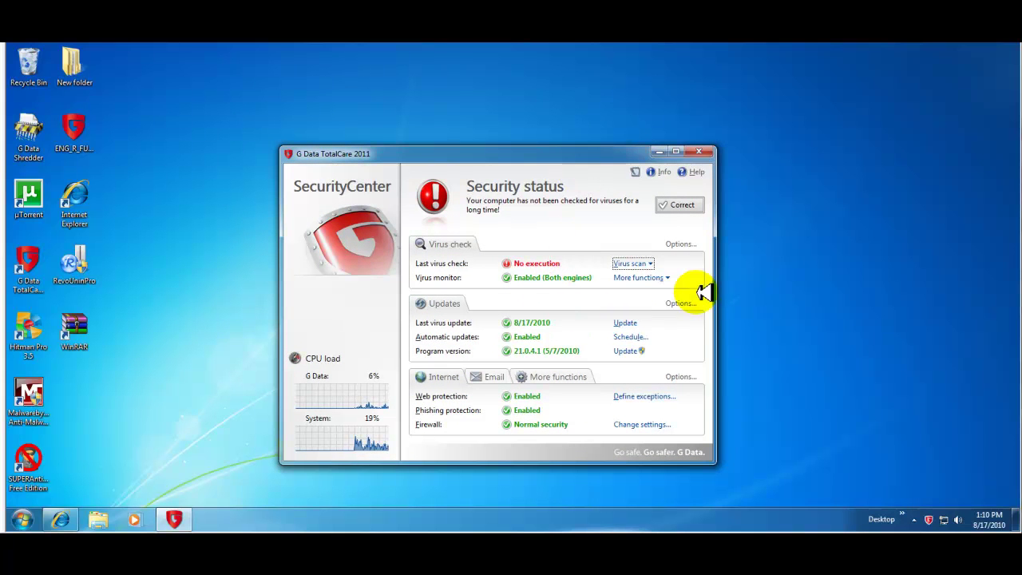